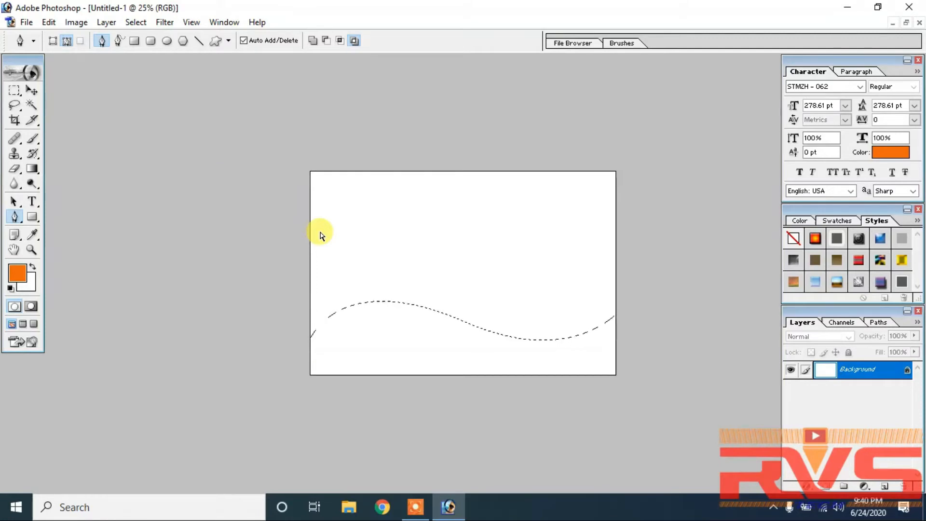
Fill the wave-shaped selection with the orange foreground color on a new layer, then deselect it.
key("ctrl+shift+n")
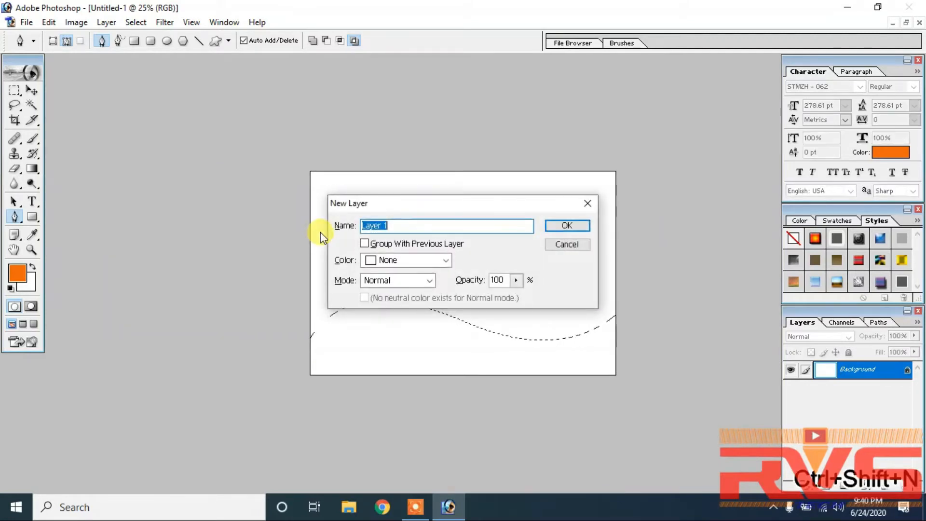
key("Return")
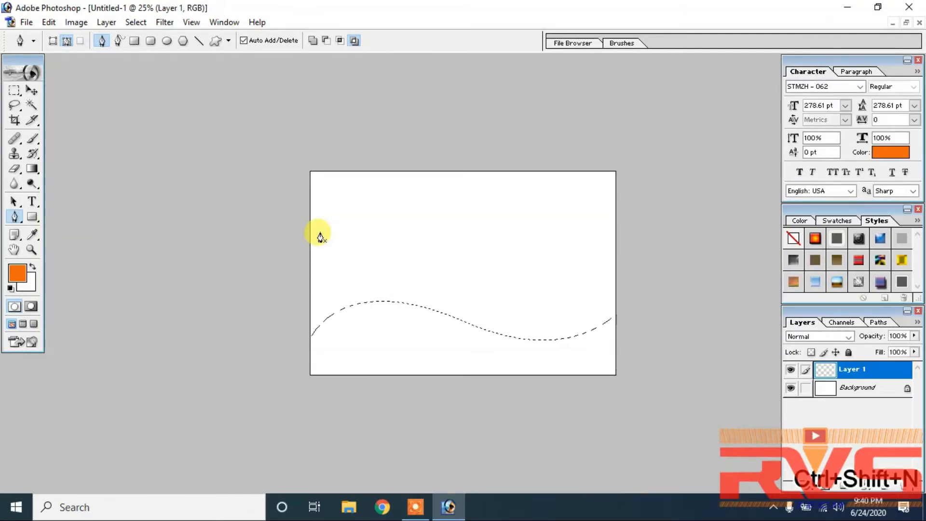
key("alt+BackSpace")
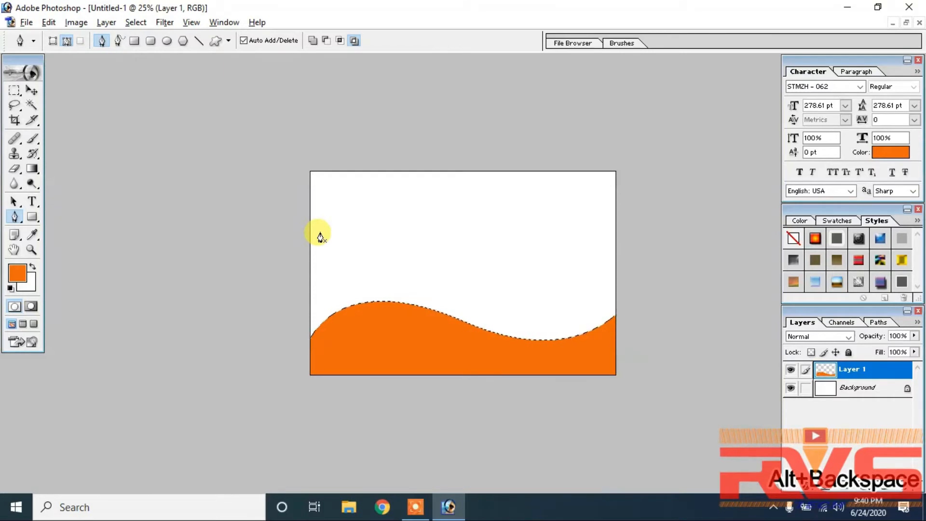
key("ctrl+space")
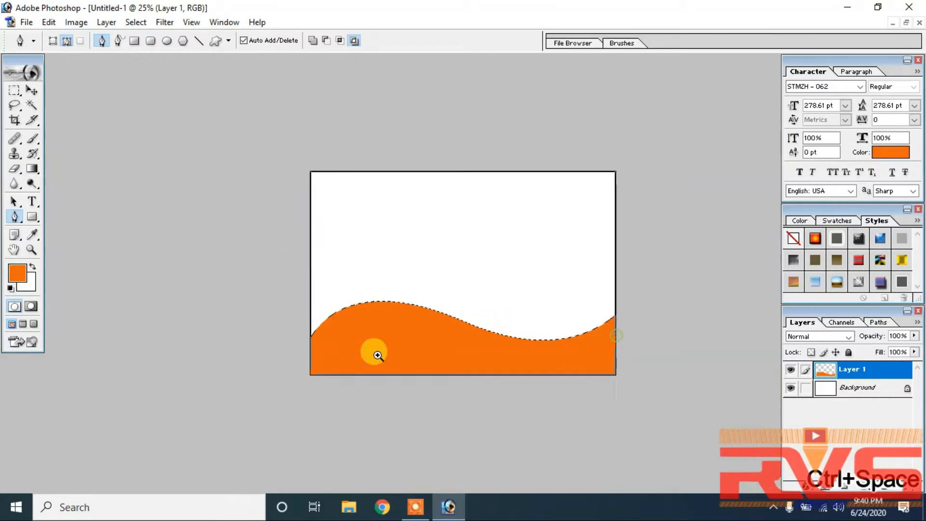
left_click(378, 355)
left_click(536, 362)
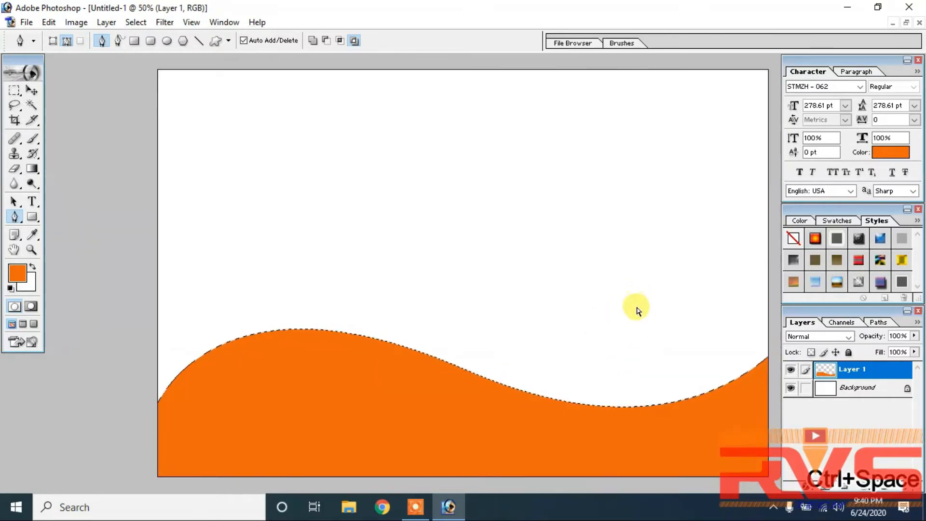
key("ctrl+d")
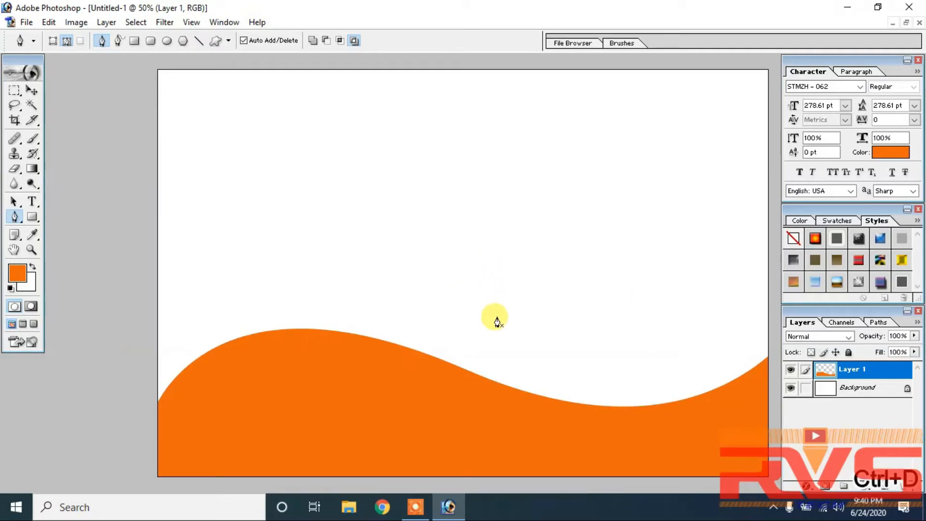
Duplicate the orange wave layer higher up the canvas and place the copy behind the original wave.
key("v")
right_click(423, 377)
left_click(434, 385)
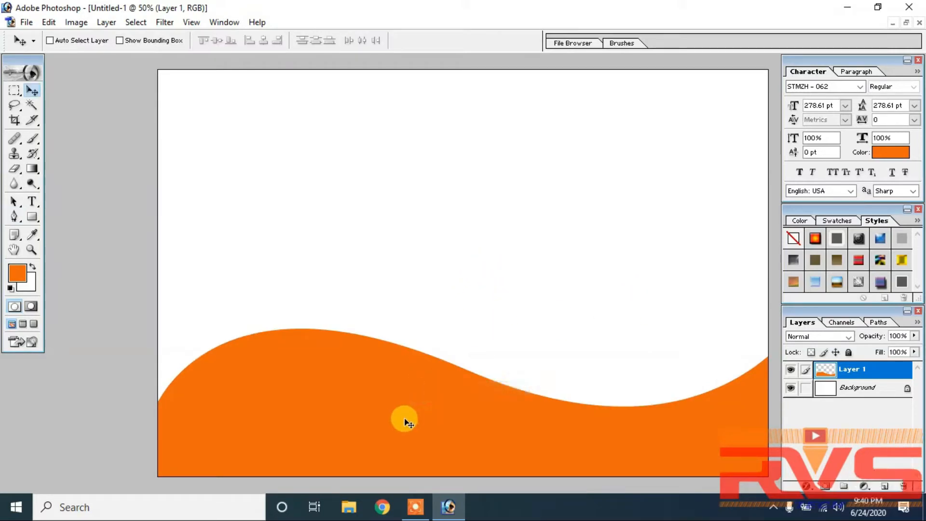
left_click_drag(409, 409, 405, 360)
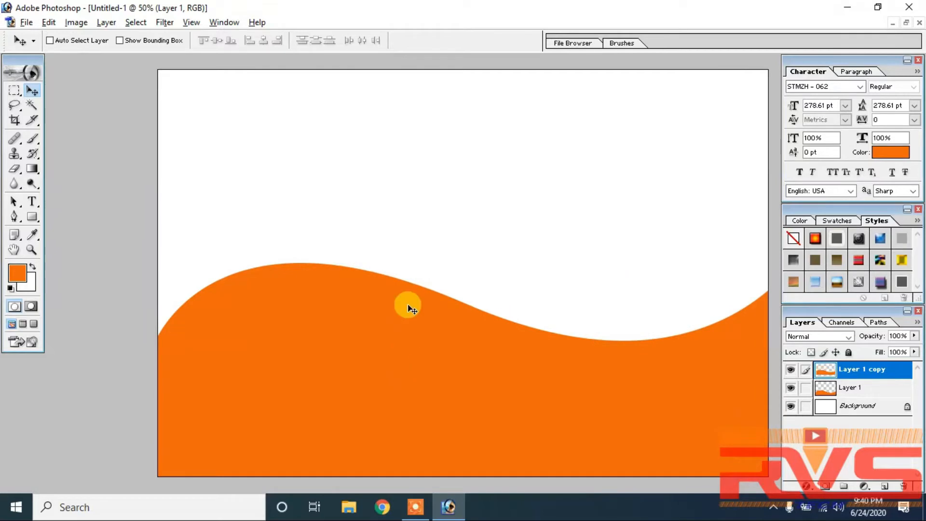
key("ctrl+bracketleft")
Apply a lighter orange Color Overlay to the wave copy and lower it so only a thin band shows above the original wave.
key("alt+l")
key("Escape")
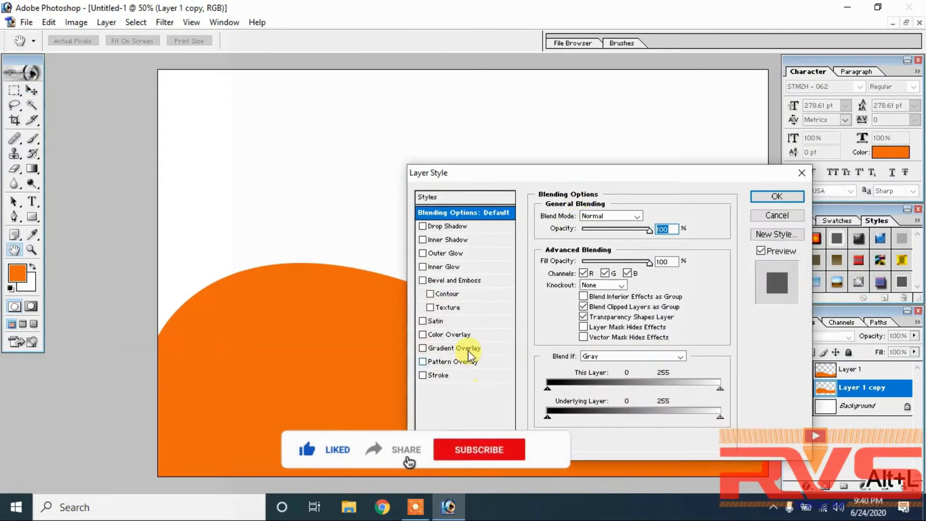
left_click(451, 335)
left_click(655, 214)
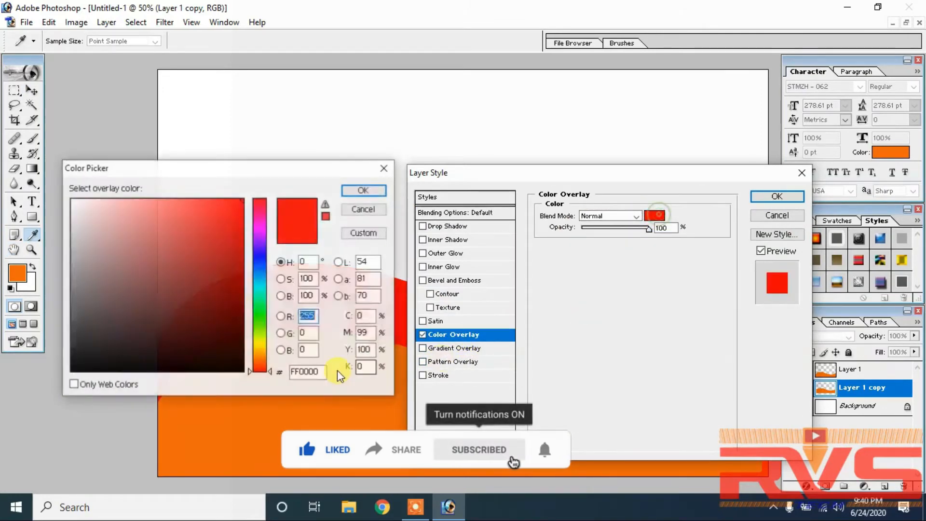
left_click(304, 412)
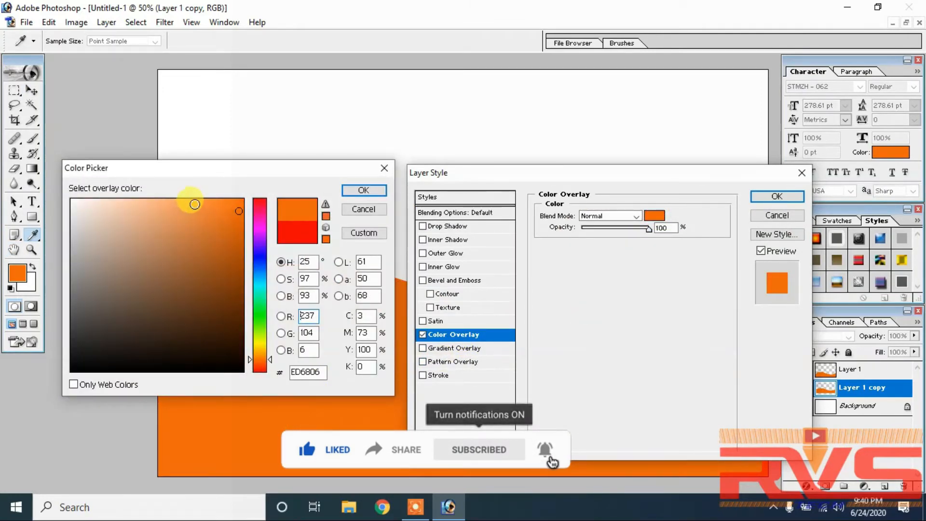
left_click(363, 190)
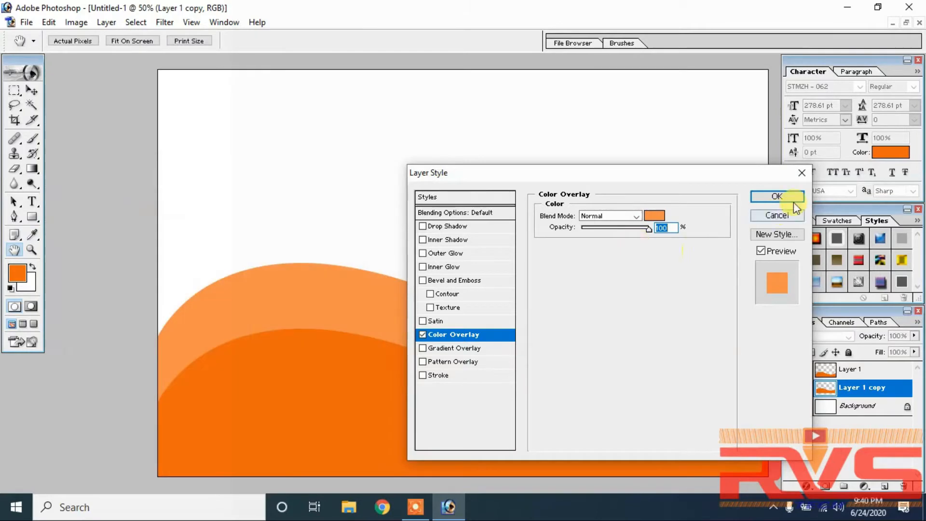
left_click(778, 196)
key("v")
left_click_drag(480, 341, 493, 395)
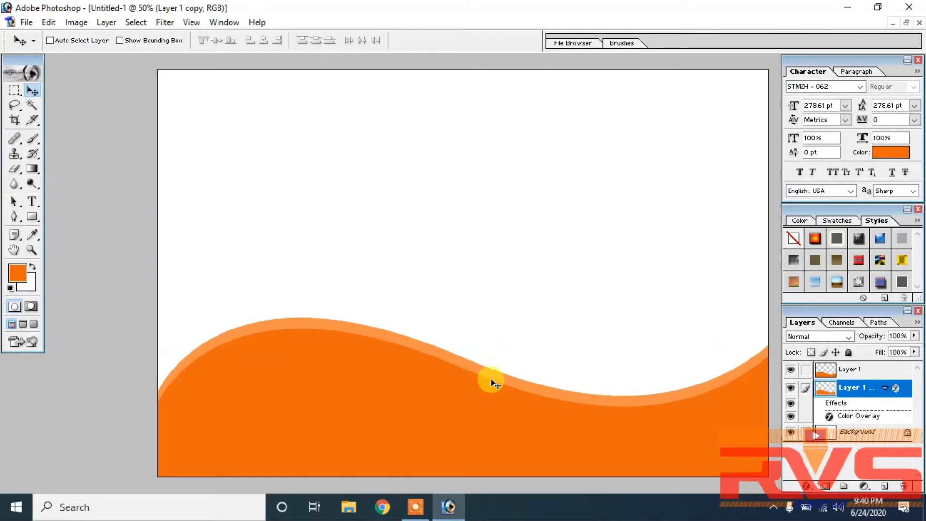
Add a new layer directly above the Background and choose the white-to-yellow preset for the Gradient tool.
right_click(510, 178)
left_click(525, 186)
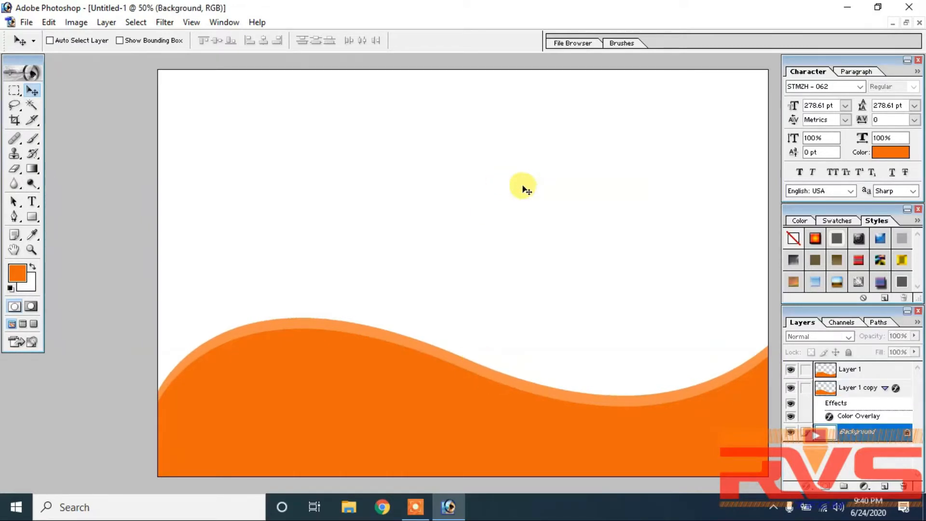
key("ctrl+shift+n")
key("Return")
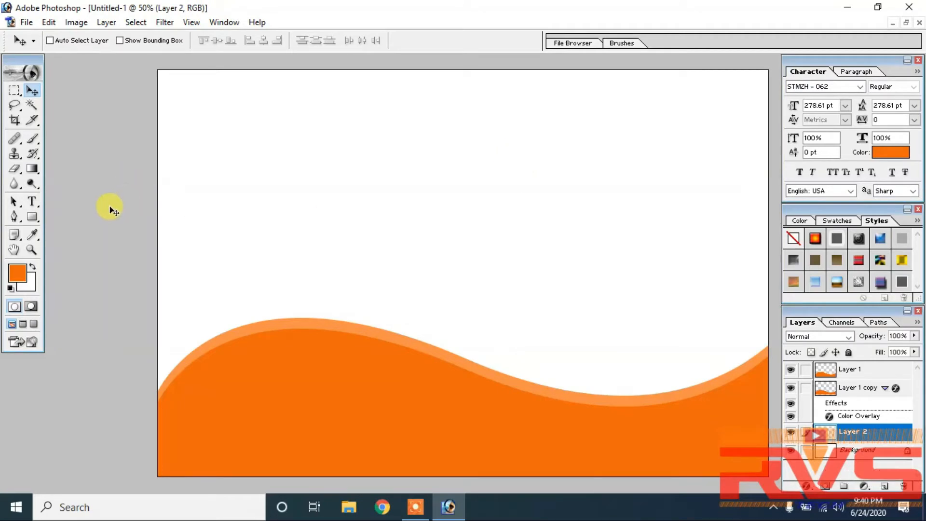
left_click(34, 169)
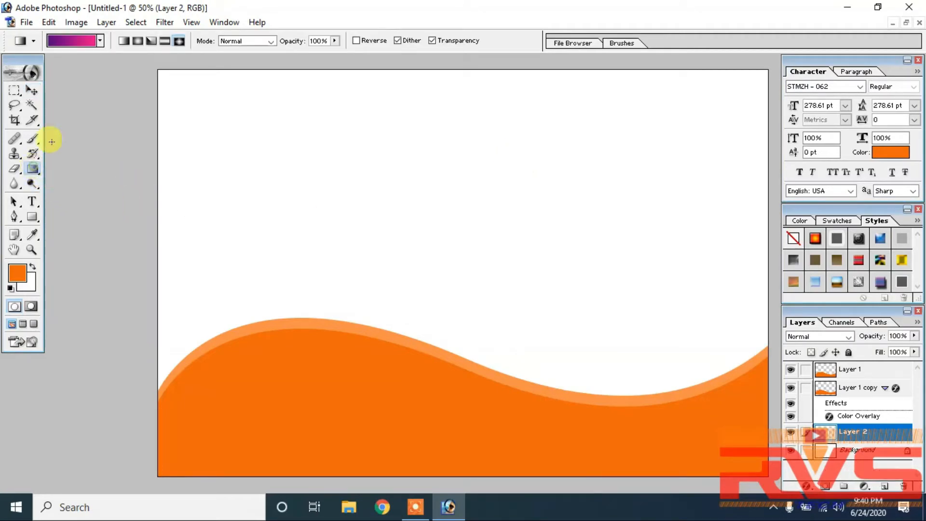
left_click(101, 41)
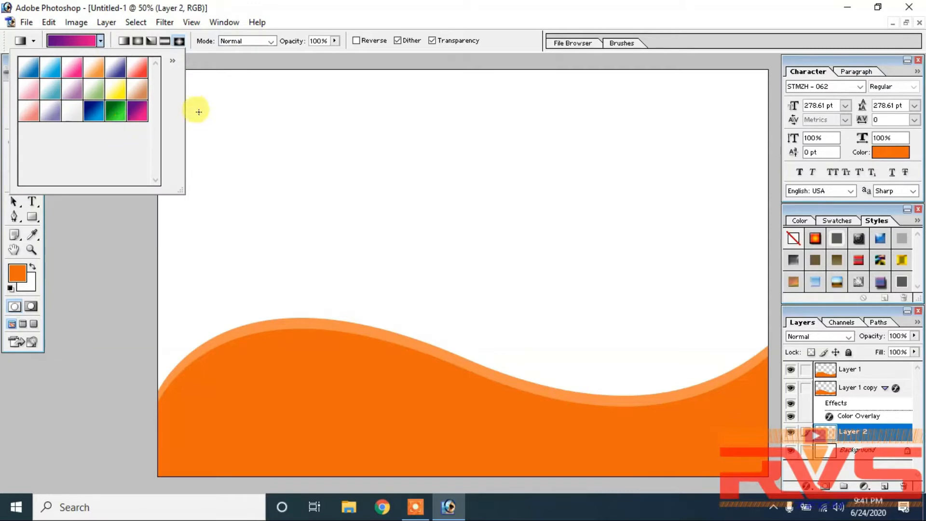
left_click(115, 88)
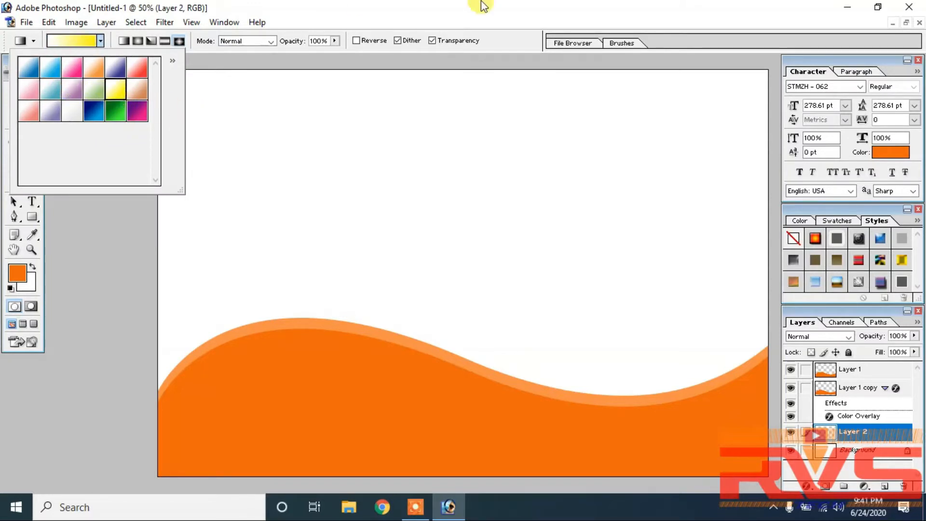
left_click(434, 251)
Try the white-yellow gradient on the new layer as diamond, linear, reversed linear and reversed radial fills.
left_click_drag(449, 215, 719, 85)
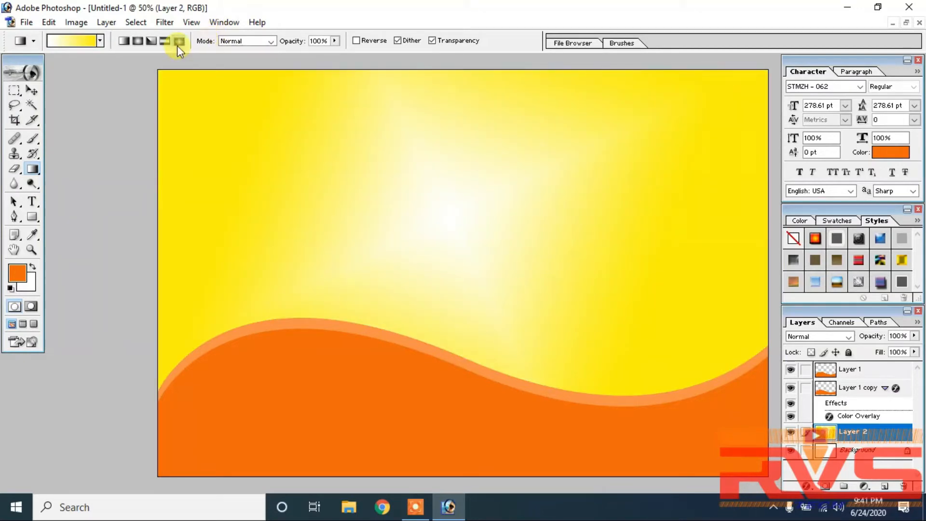
left_click(124, 41)
left_click_drag(458, 346, 459, 403)
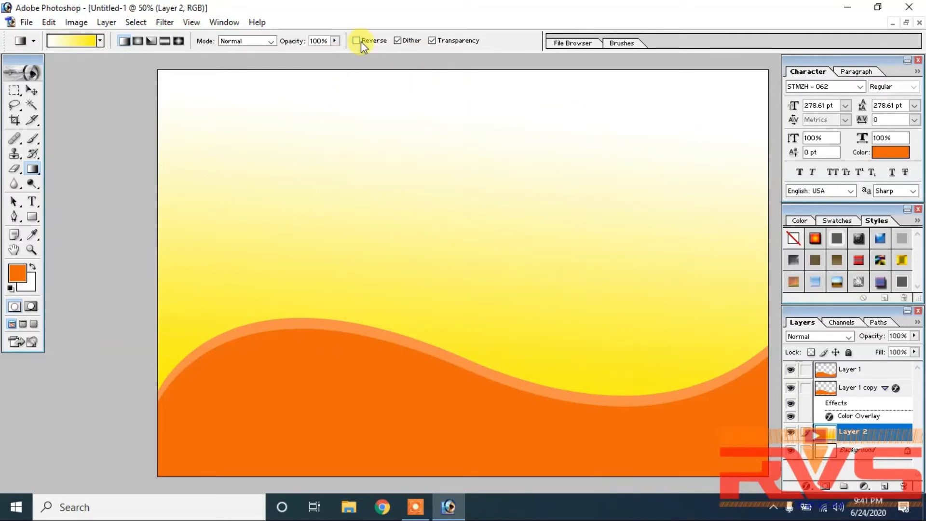
left_click_drag(456, 106, 455, 412)
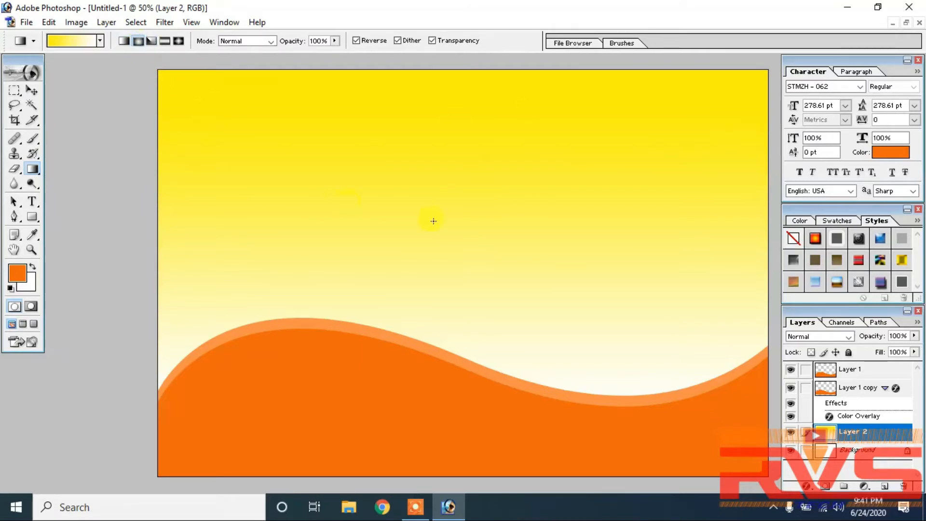
left_click_drag(447, 203, 768, 76)
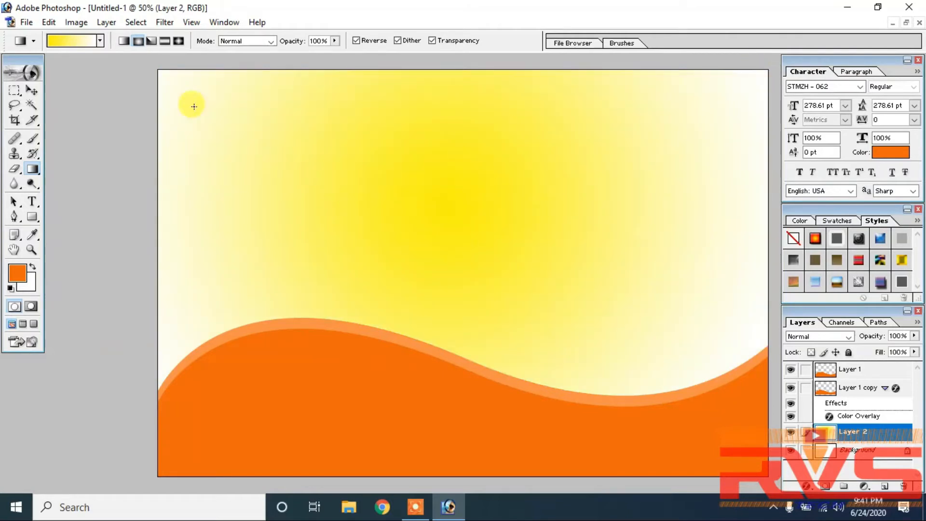
Fill the layer with an unreversed radial gradient, white just right of the canvas center above the wave and yellow toward the edges.
left_click(378, 41)
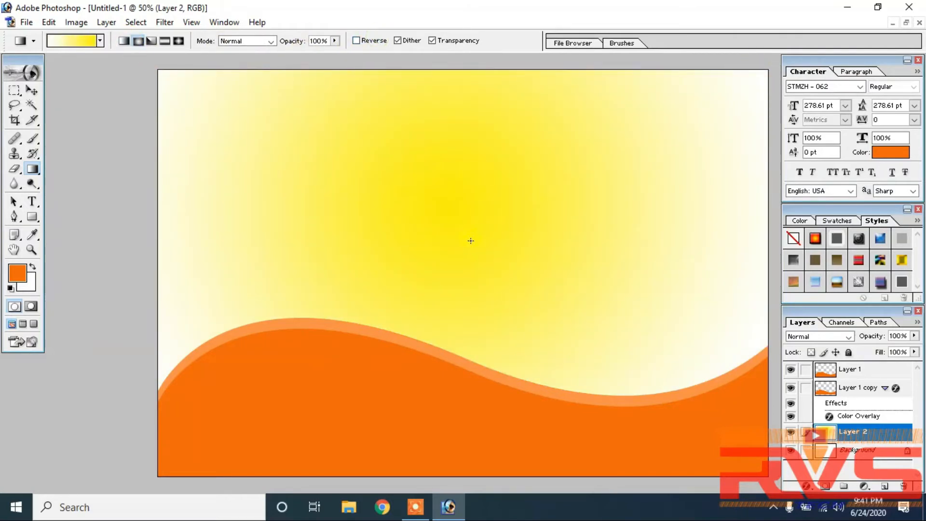
left_click_drag(497, 217, 771, 87)
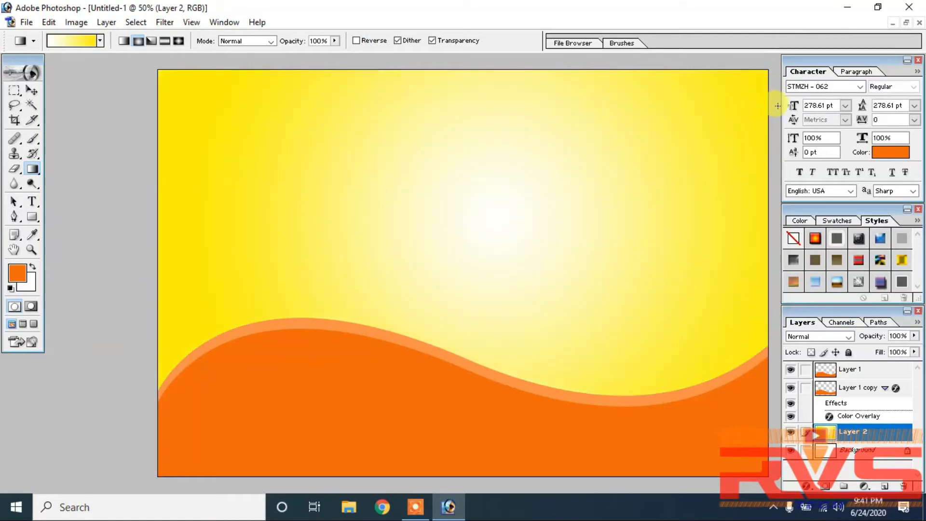
mouse_move(418, 228)
left_mouse_down()
mouse_move(770, 72)
mouse_move(762, 70)
left_mouse_up()
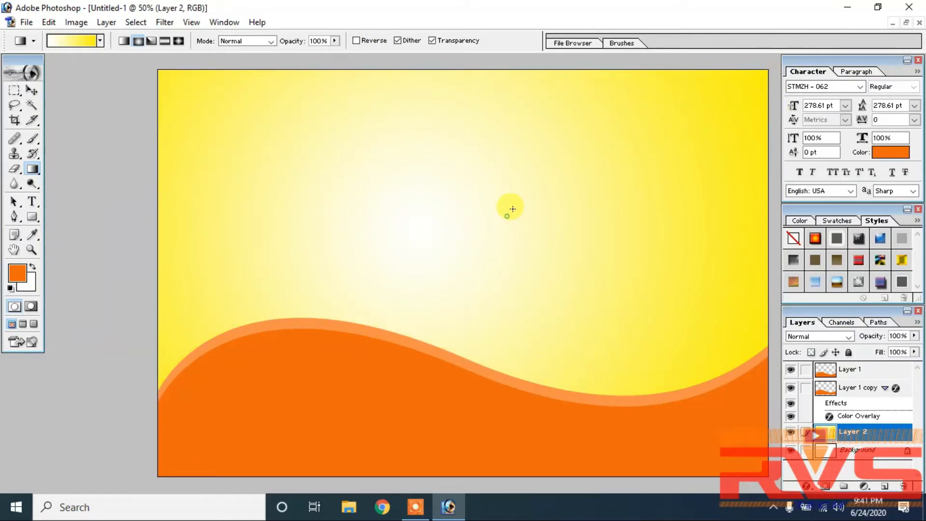
left_click_drag(507, 215, 766, 61)
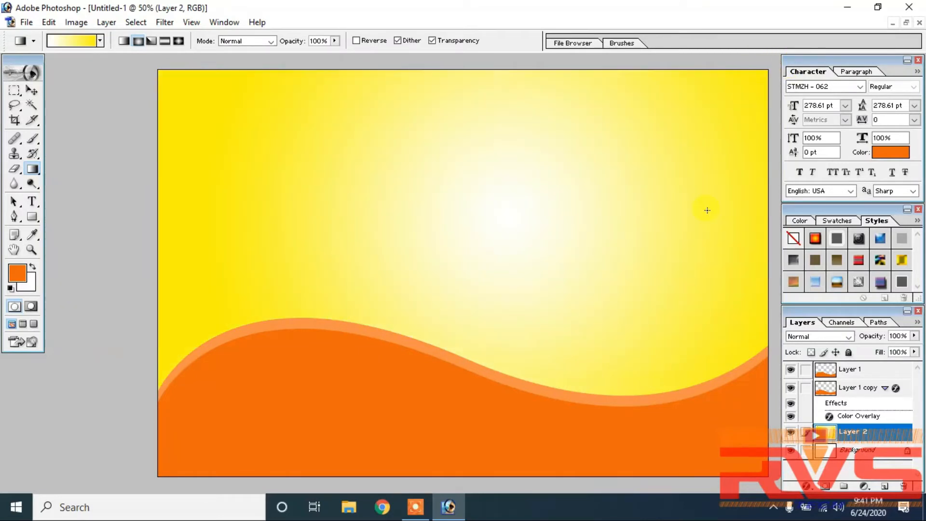
left_click_drag(426, 219, 770, 68)
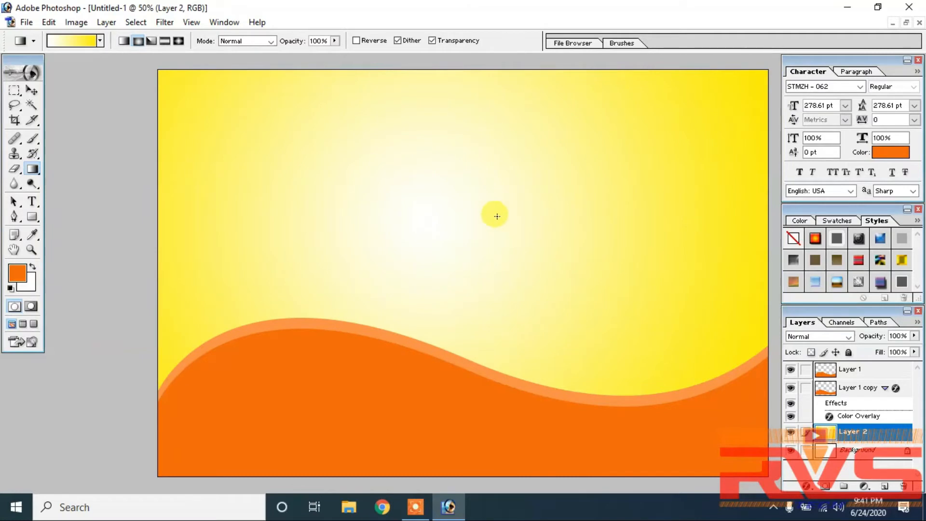
left_click_drag(496, 215, 757, 62)
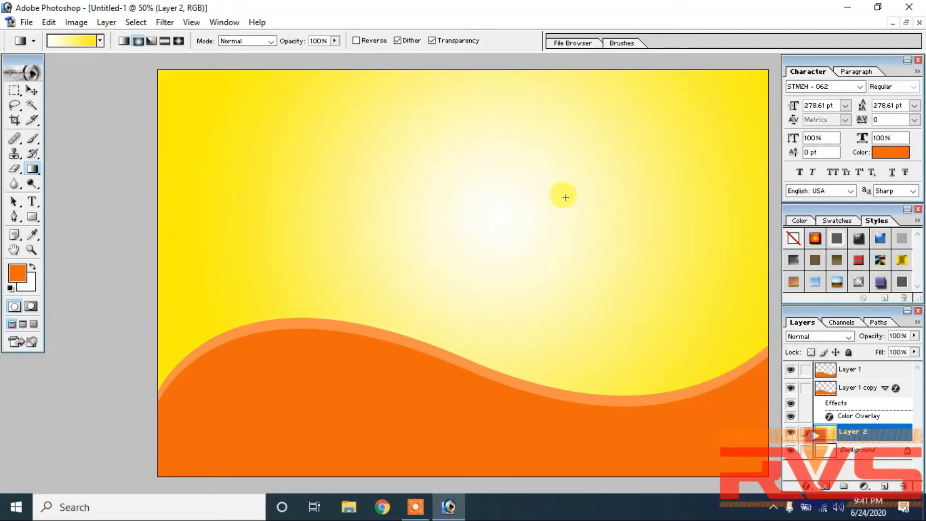
Draw a large rectangular marquee selection inset from all four canvas edges.
left_click(12, 91)
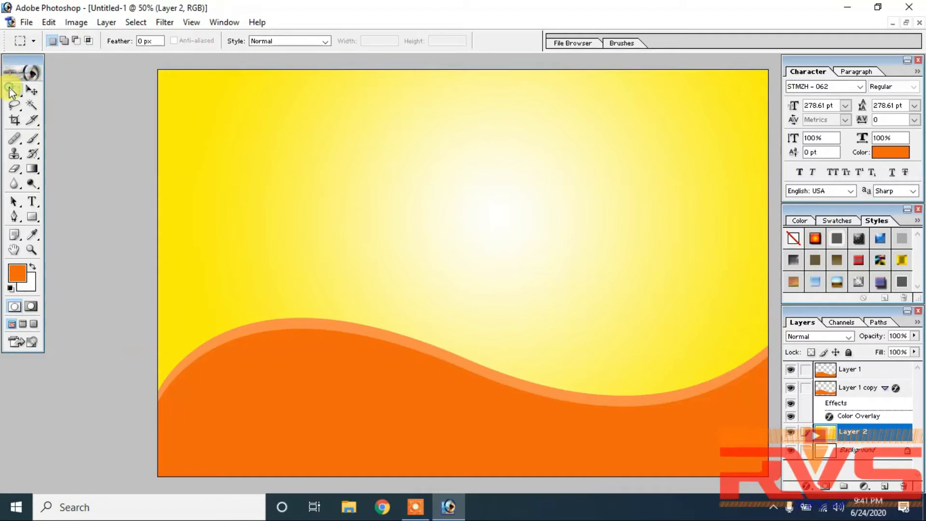
left_click_drag(247, 172, 743, 427)
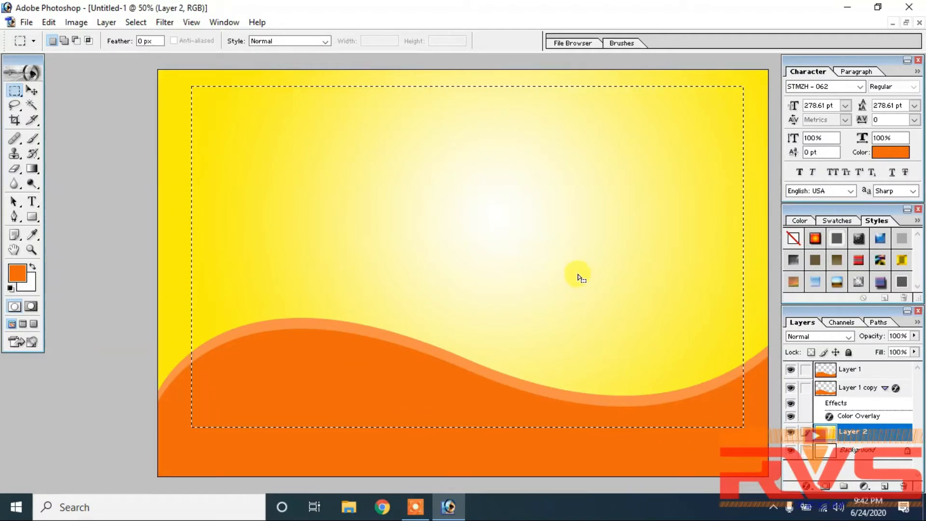
right_click(545, 193)
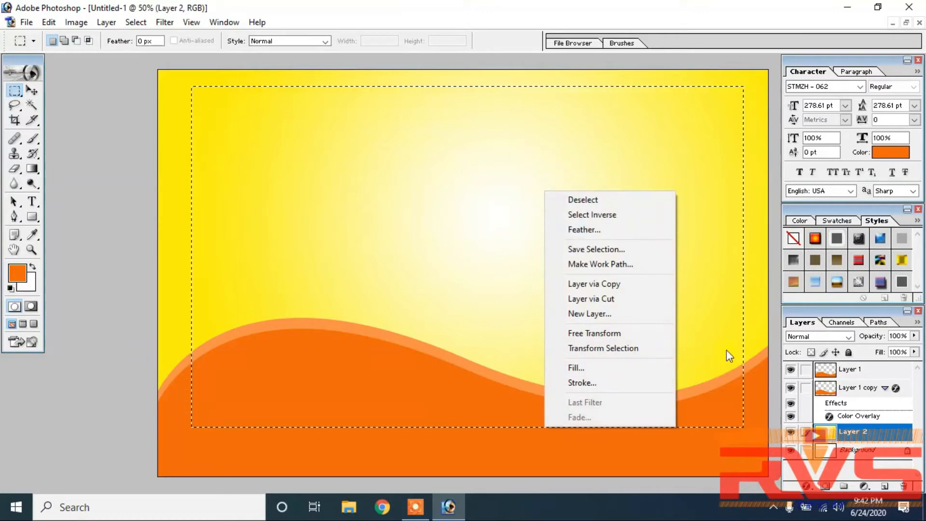
left_click(485, 6)
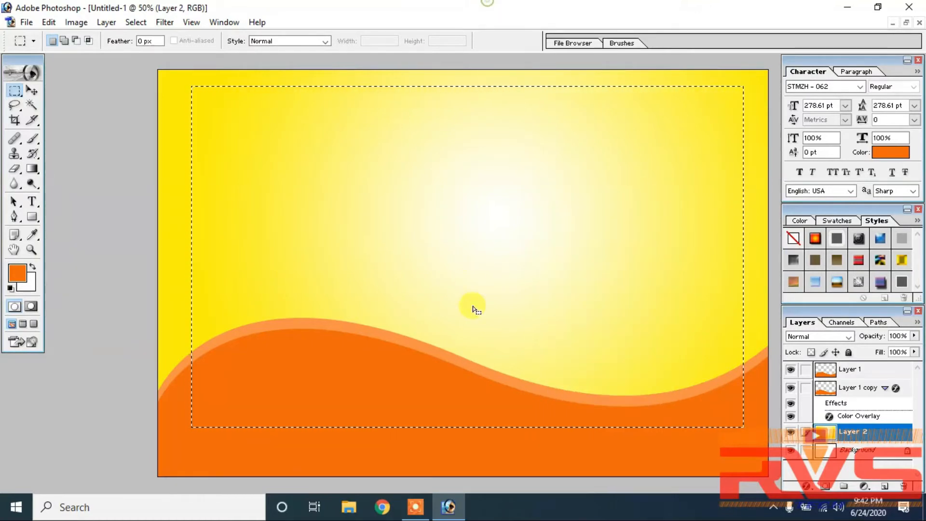
Add a new layer, stroke the rectangular selection on it with a 10 px orange line, and deselect.
key("ctrl+shift+n")
key("Return")
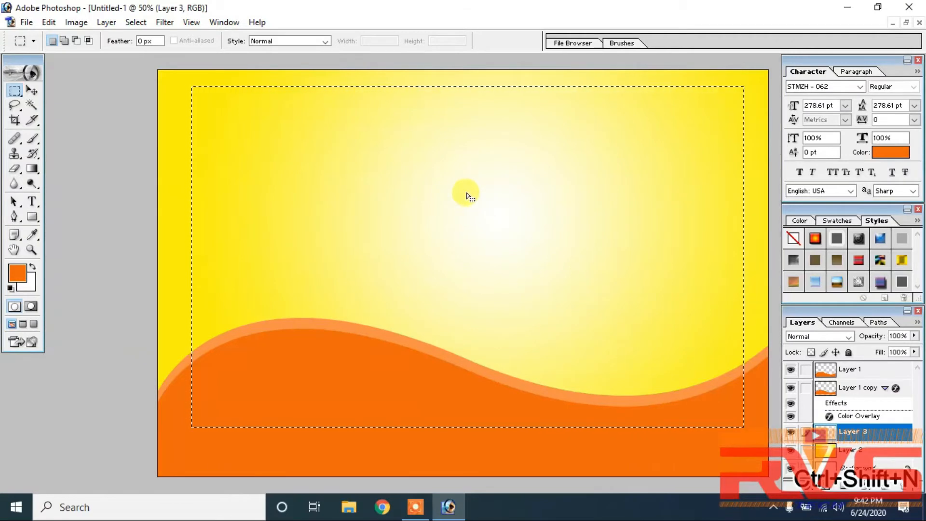
right_click(468, 195)
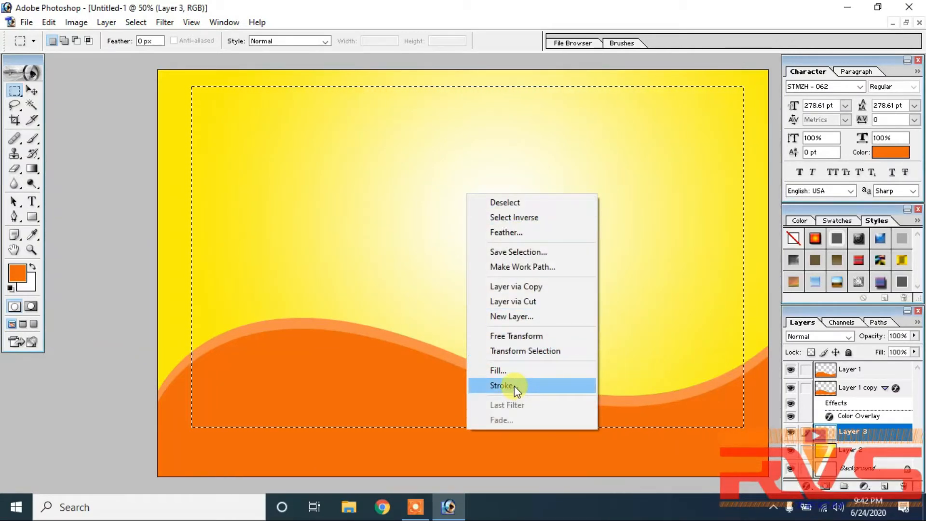
left_click(502, 385)
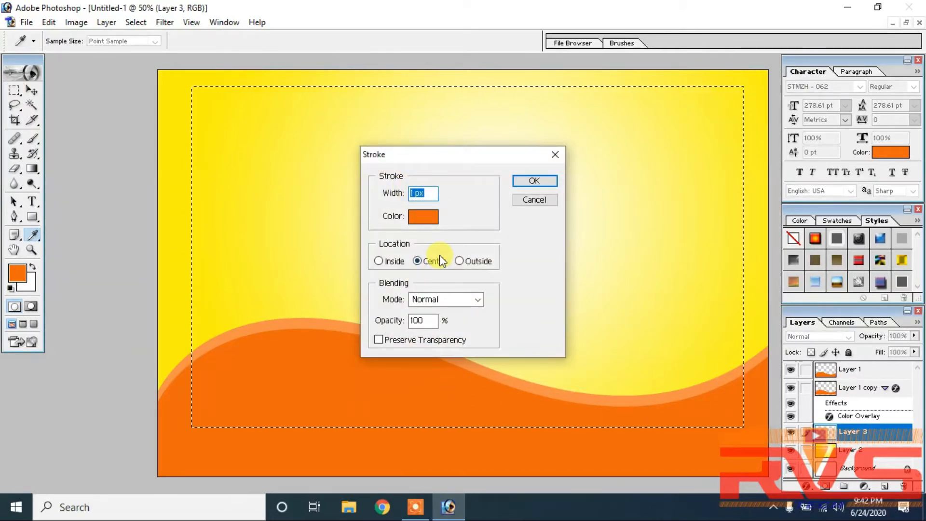
type("10")
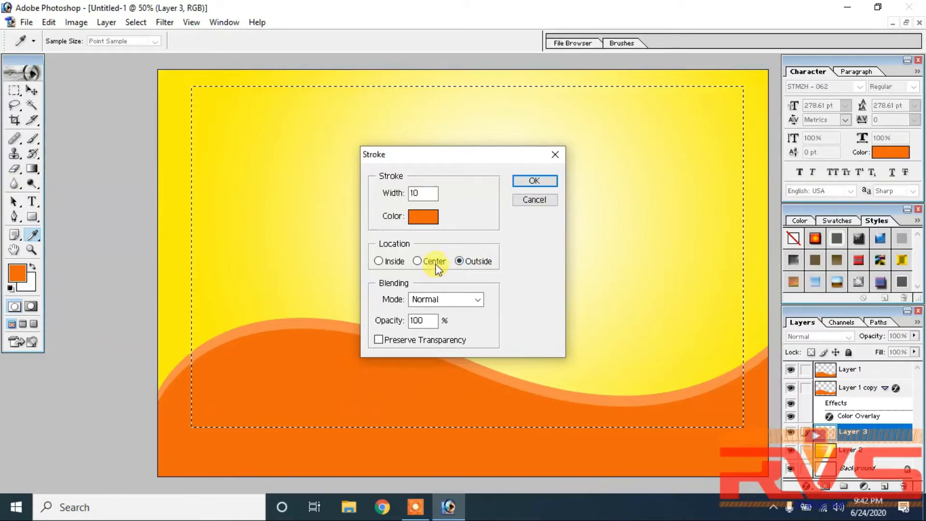
left_click(532, 180)
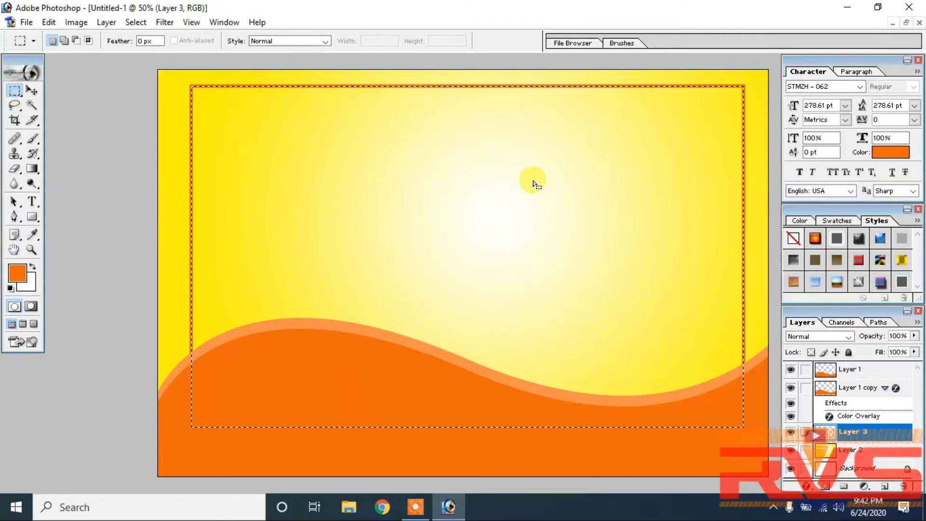
key("ctrl+d")
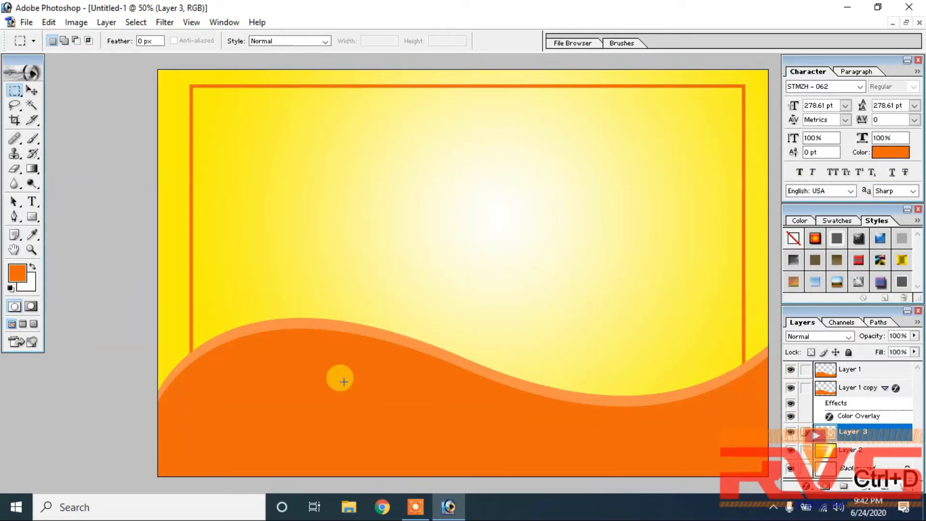
Try moving the orange frame downward over the canvas, and undo the move.
key("v")
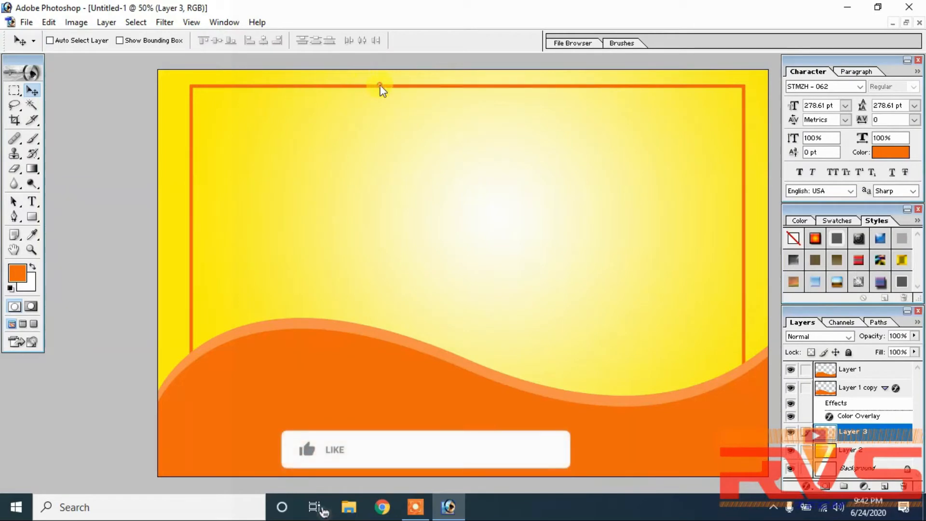
left_click_drag(381, 89, 317, 240)
key("ctrl+z")
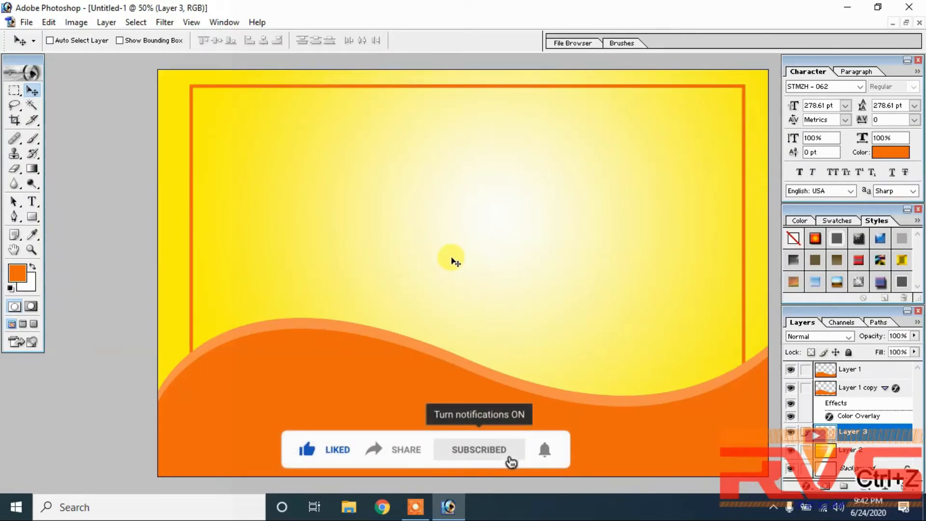
Erase the lower end of the frame's left side with a hard round 139 px eraser.
key("e")
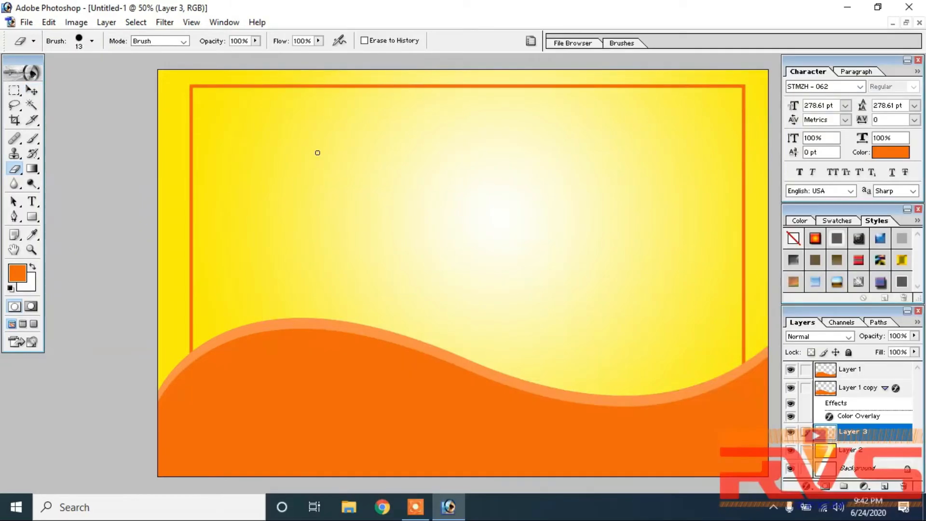
right_click(316, 152)
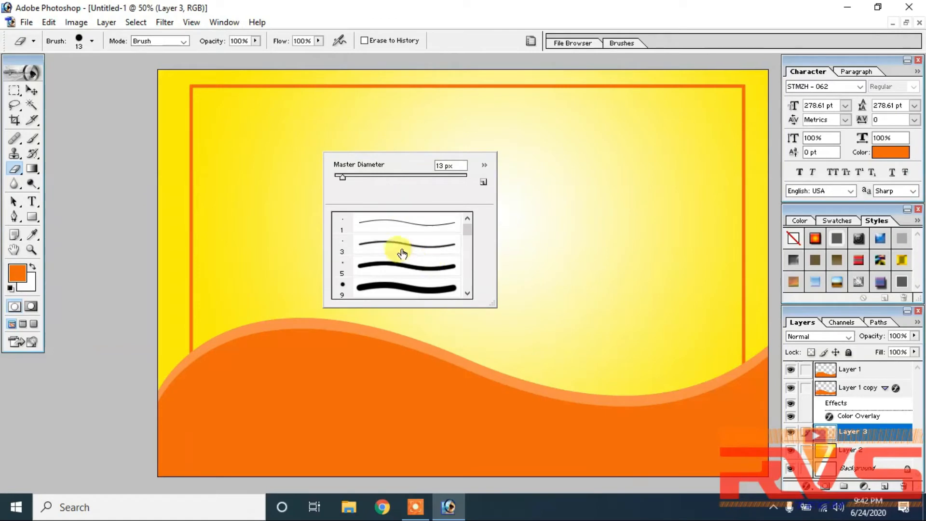
scroll(391, 253, "down", 1)
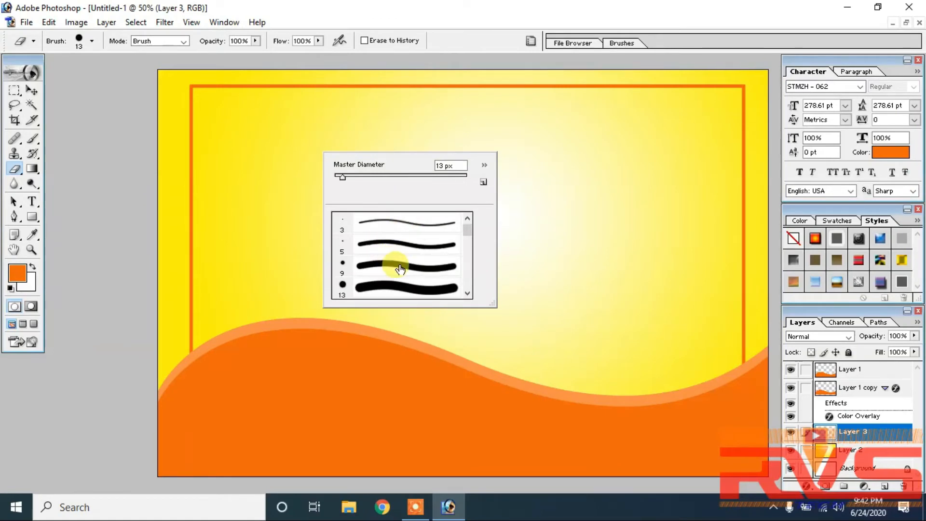
left_click(400, 268)
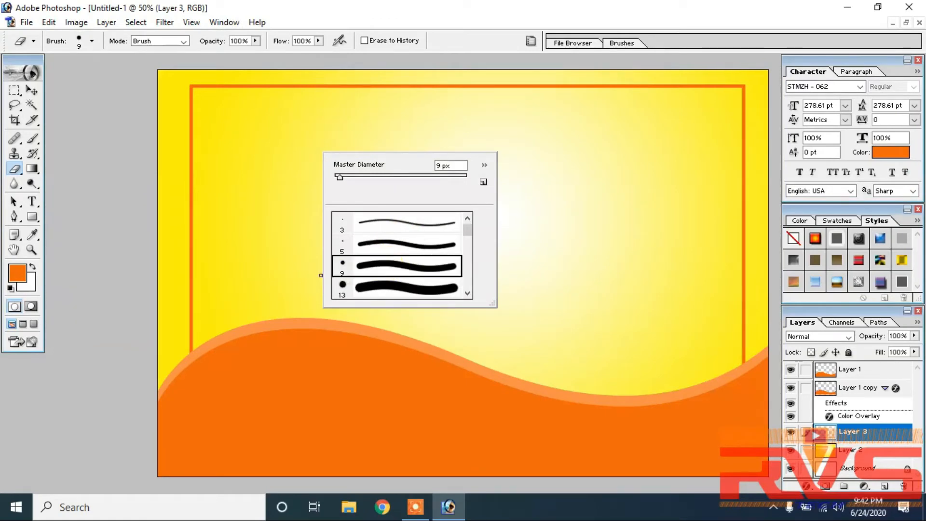
left_click(377, 175)
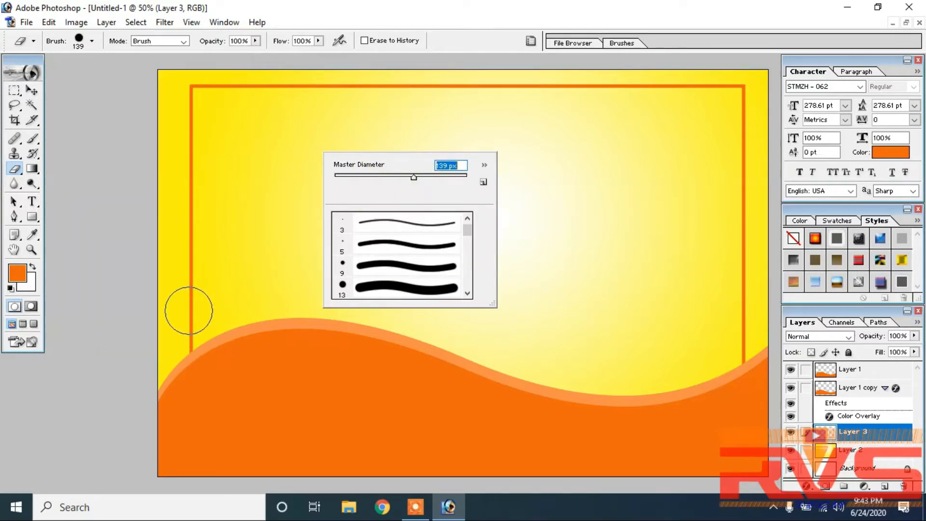
key("Return")
mouse_move(186, 326)
left_mouse_down()
mouse_move(183, 370)
mouse_move(193, 289)
left_mouse_up()
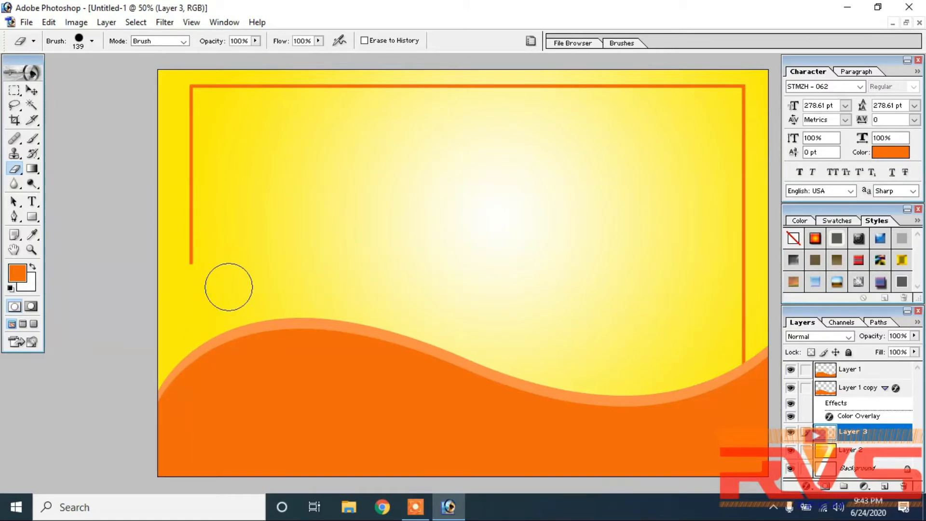
Try erasing the lower end of the frame's right side with a soft 404 px eraser, and undo all the frame erasures.
right_click(384, 231)
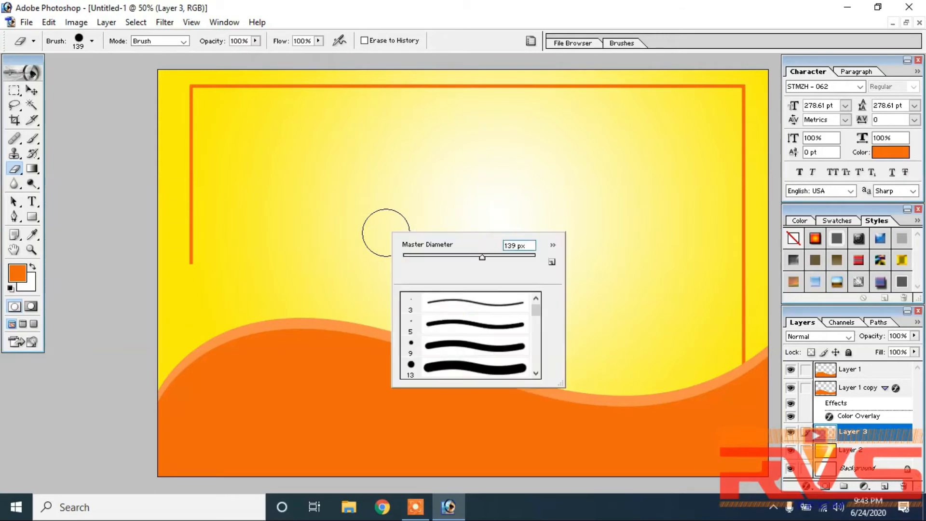
scroll(482, 340, "down", 3)
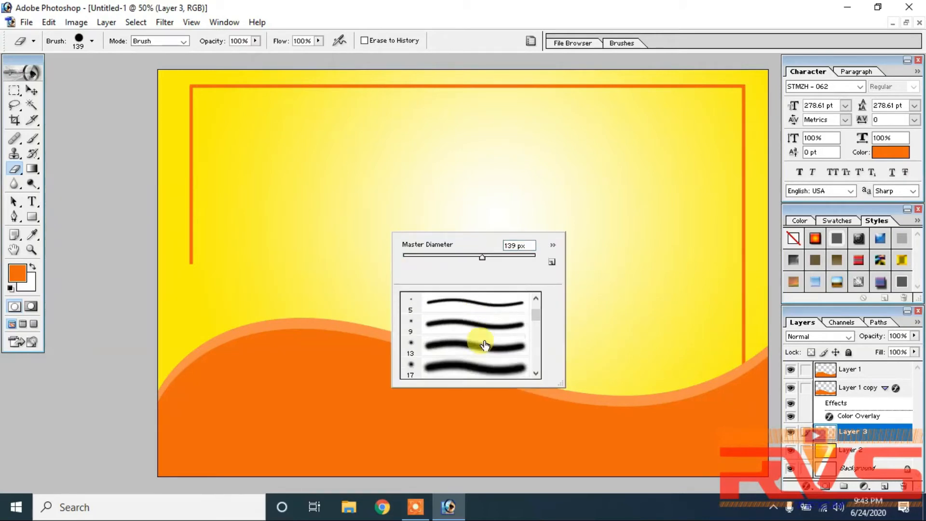
left_click(459, 348)
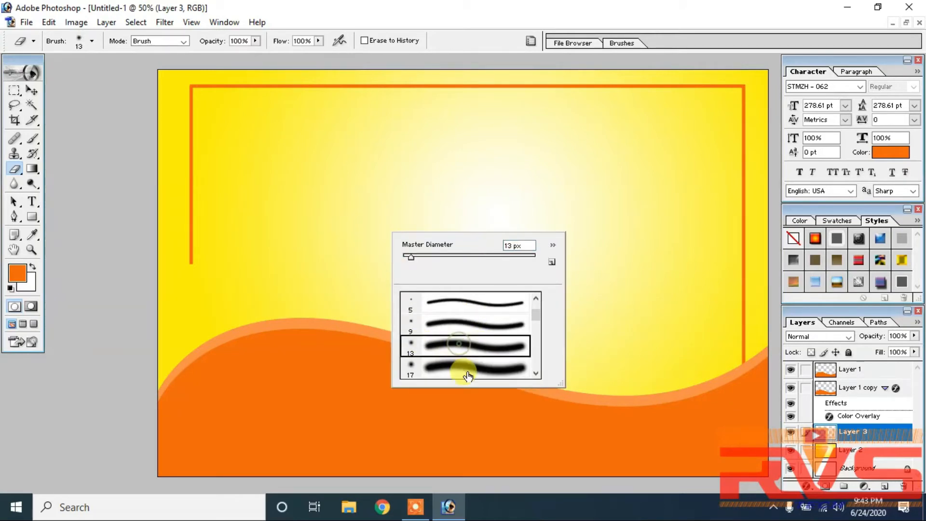
left_click(481, 257)
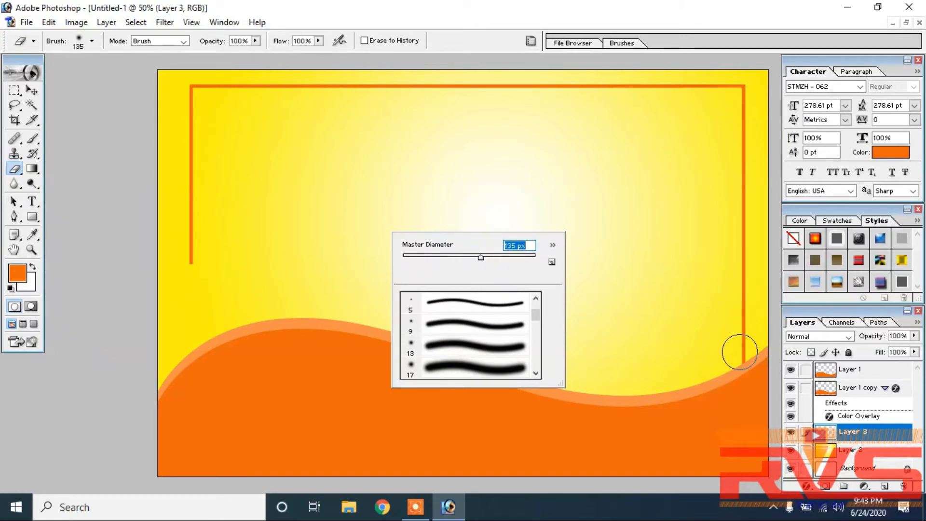
left_click(516, 257)
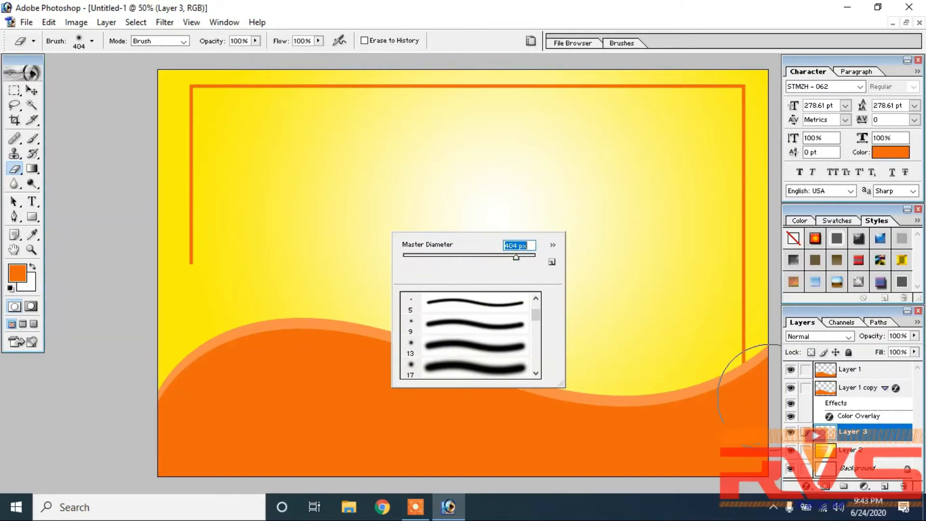
left_click(725, 350)
left_click(722, 370)
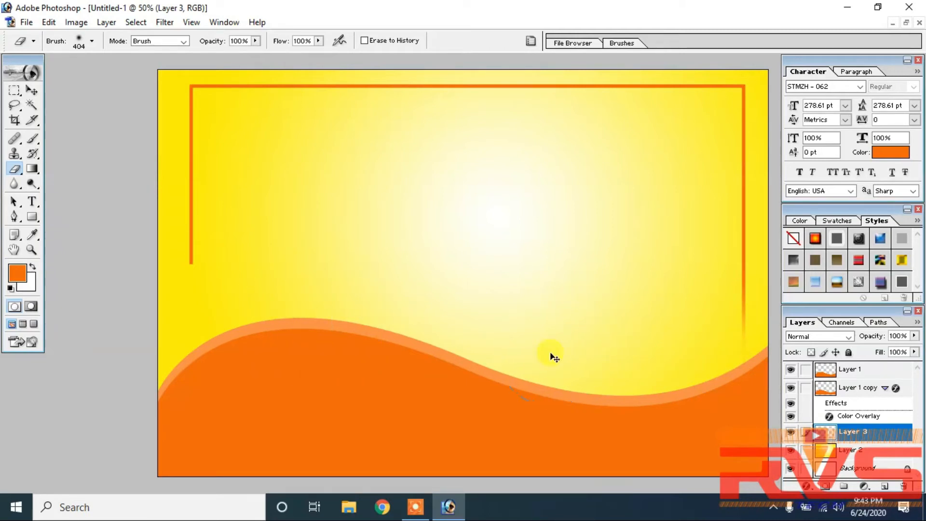
key("ctrl+alt+z")
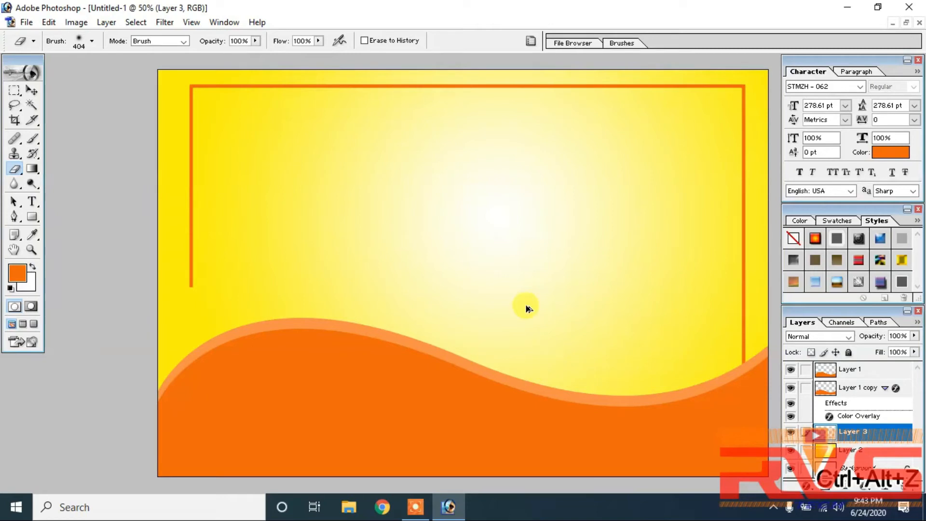
Choose the soft round 21 px eraser brush and move Layer 3 above Layer 1 copy.
right_click(465, 186)
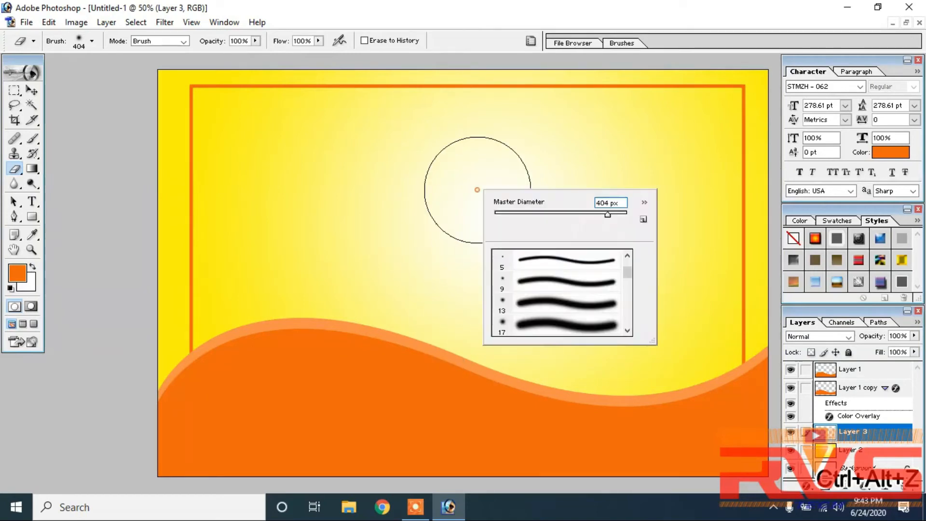
left_click(574, 303)
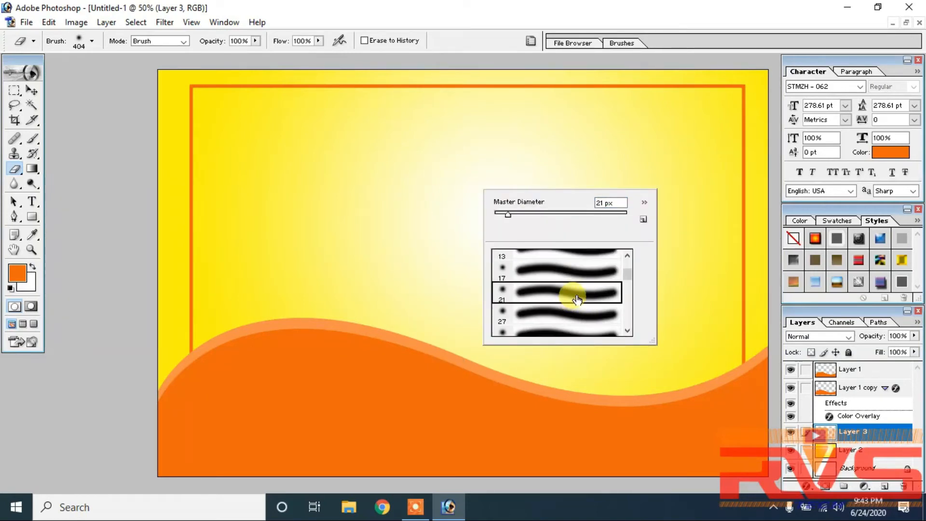
left_click(363, 220)
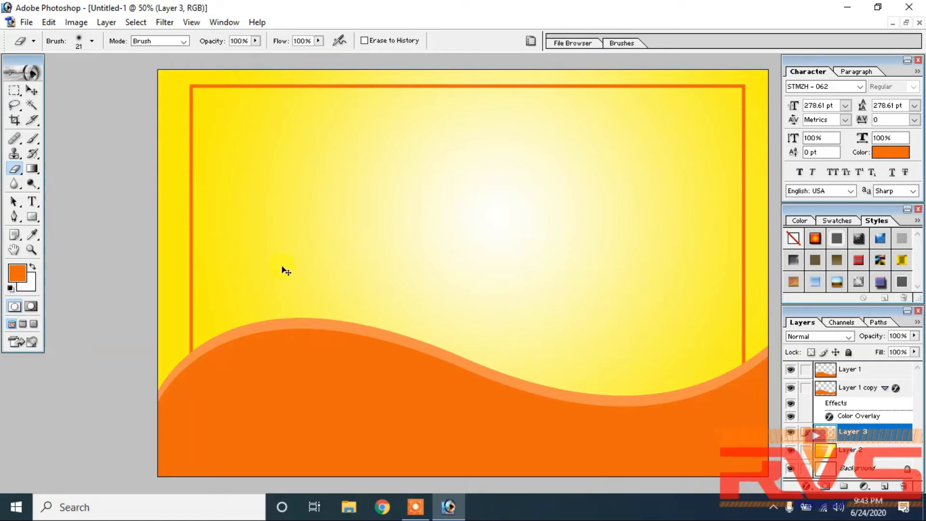
key("ctrl+bracketright")
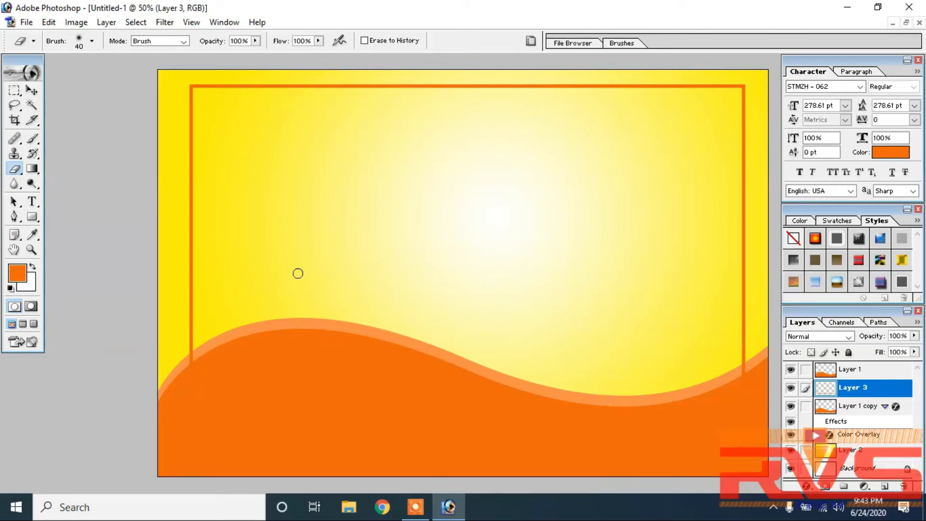
Enlarge the soft eraser to 400 px and fade out the lower ends of the frame's left and right sides above the wave.
key("bracketright")
key("bracketright")
key("bracketright")
key("bracketright")
key("bracketright")
key("bracketright")
key("bracketright")
key("bracketright")
key("bracketright")
key("bracketright")
key("bracketright")
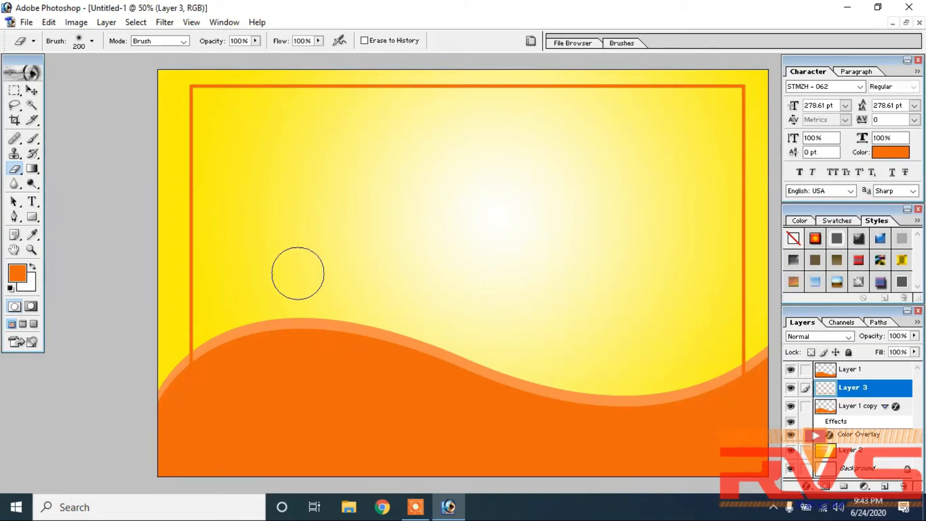
key("bracketright")
key("bracketright")
key("bracketright")
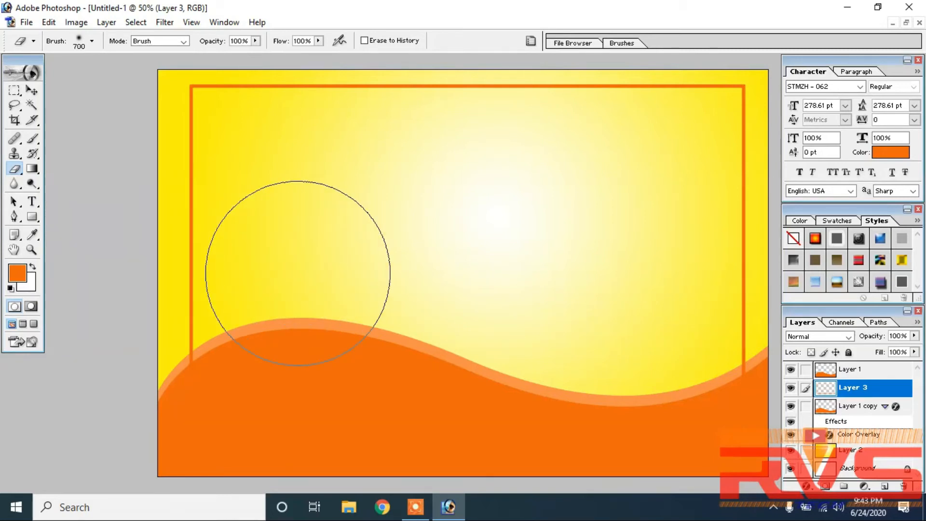
key("bracketleft")
key("bracketleft")
key("bracketleft")
key("bracketleft")
key("bracketleft")
key("bracketleft")
key("bracketleft")
key("bracketleft")
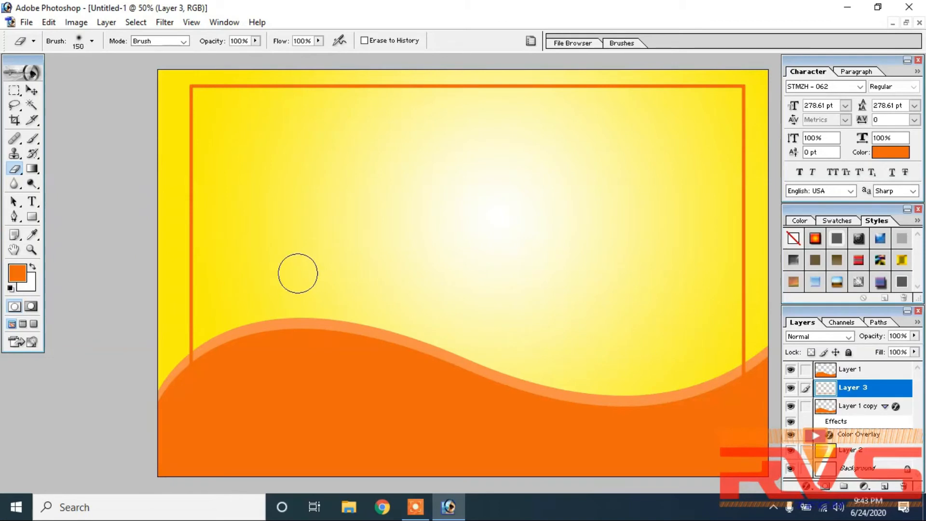
key("bracketleft")
key("bracketleft")
key("bracketright")
key("bracketright")
key("bracketright")
key("bracketright")
key("bracketright")
key("bracketright")
key("bracketright")
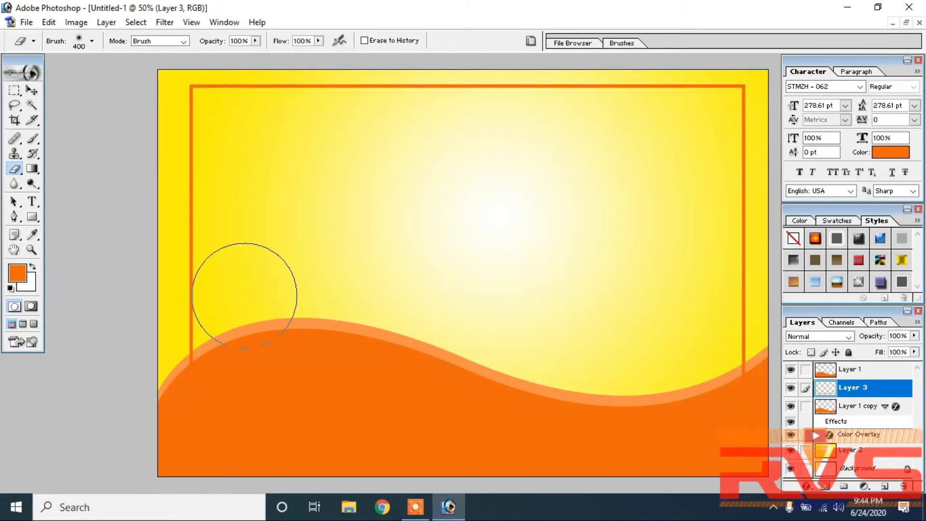
mouse_move(191, 313)
left_mouse_down()
mouse_move(181, 374)
mouse_move(186, 361)
left_mouse_up()
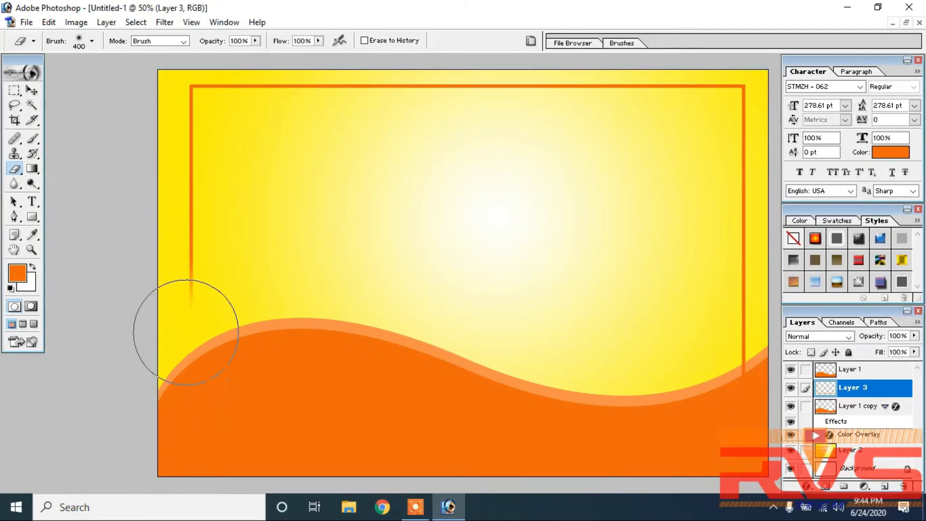
mouse_move(741, 337)
left_mouse_down()
mouse_move(728, 393)
mouse_move(735, 422)
left_mouse_up()
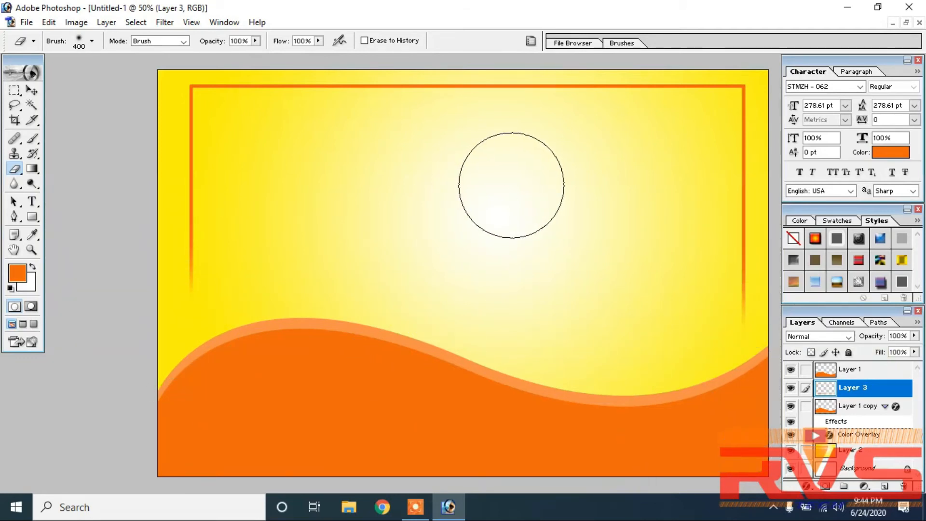
Select Layer 2 and draw a rectangular marquee slightly inside the orange frame, reaching down almost to the canvas's bottom edge.
key("v")
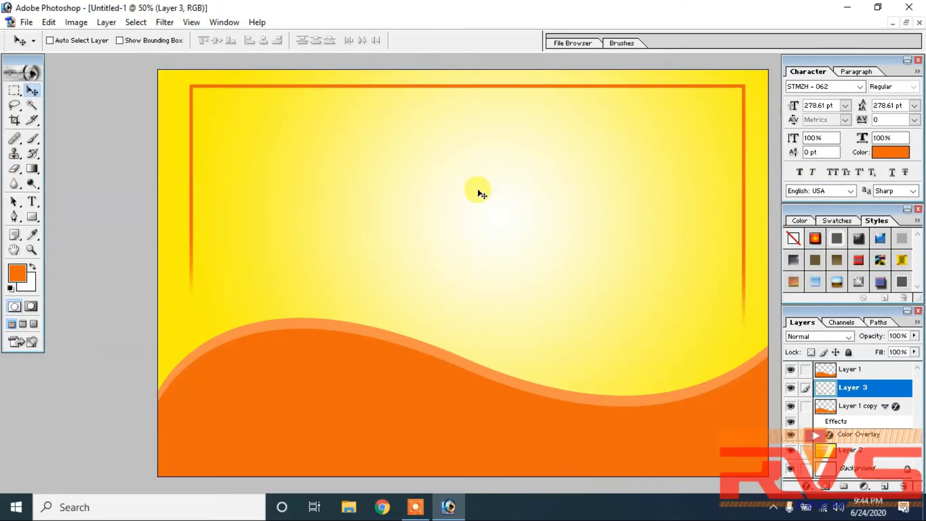
right_click(256, 131)
left_click(276, 136)
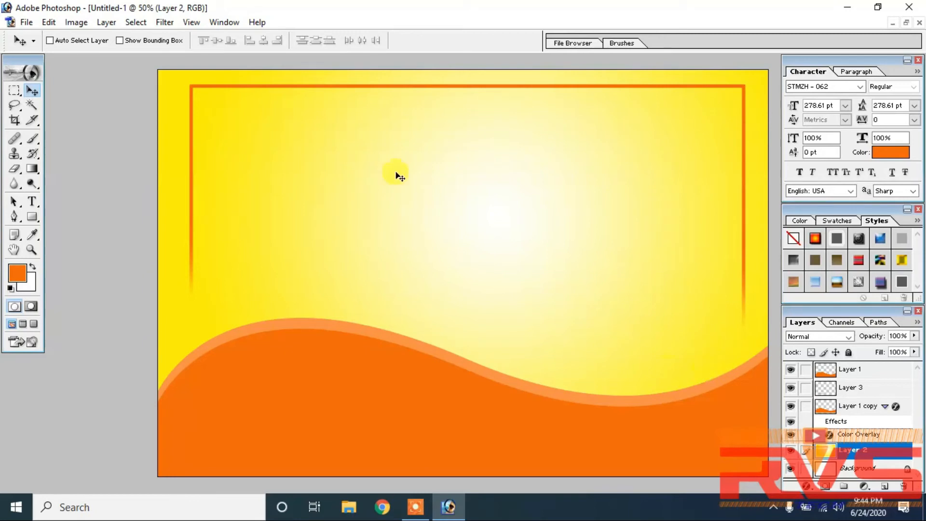
left_click(15, 90)
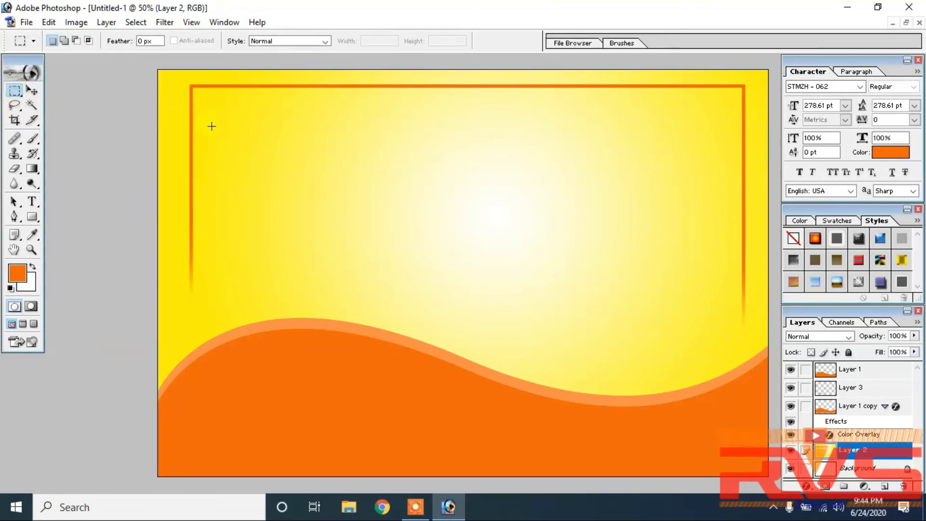
left_click_drag(209, 106, 726, 472)
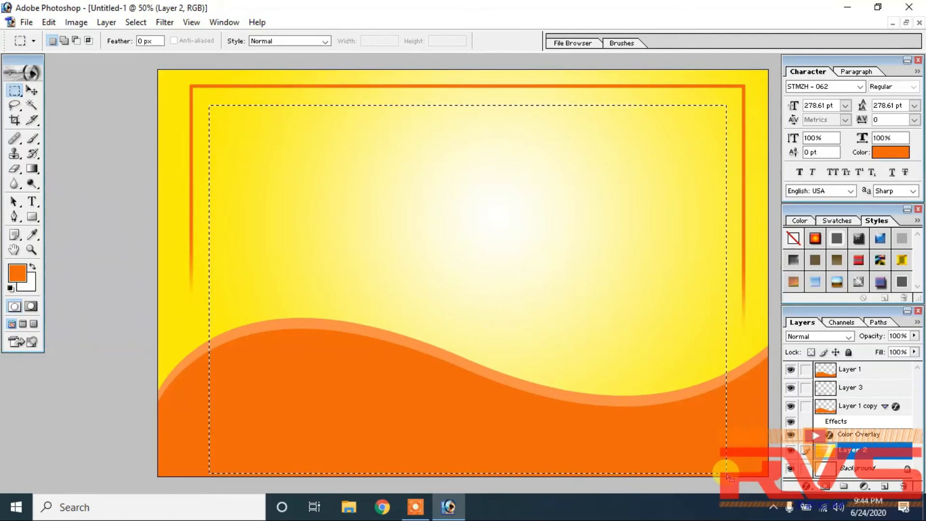
Clear the selection and shrink Layer 2's yellow gradient to about 85% width, insetting its left, right and top edges inside the orange frame.
key("ctrl+d")
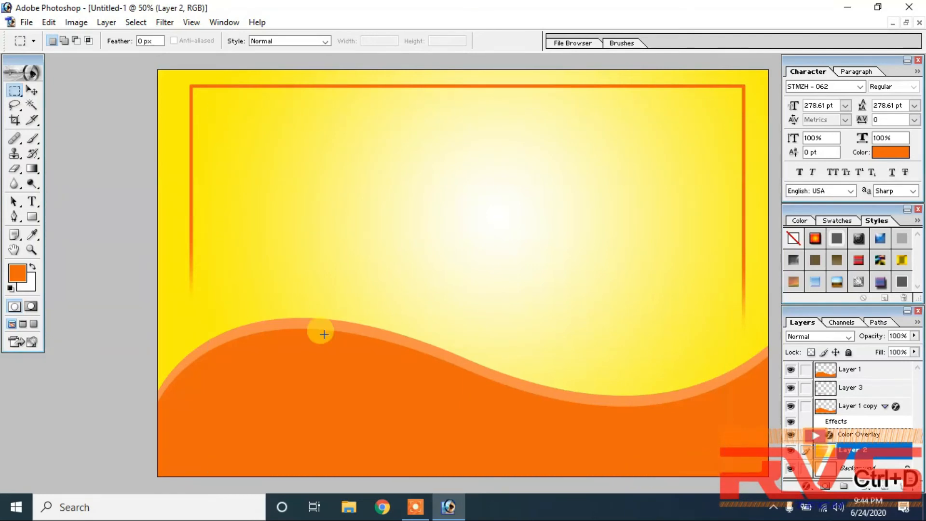
key("v")
right_click(232, 128)
left_click(251, 138)
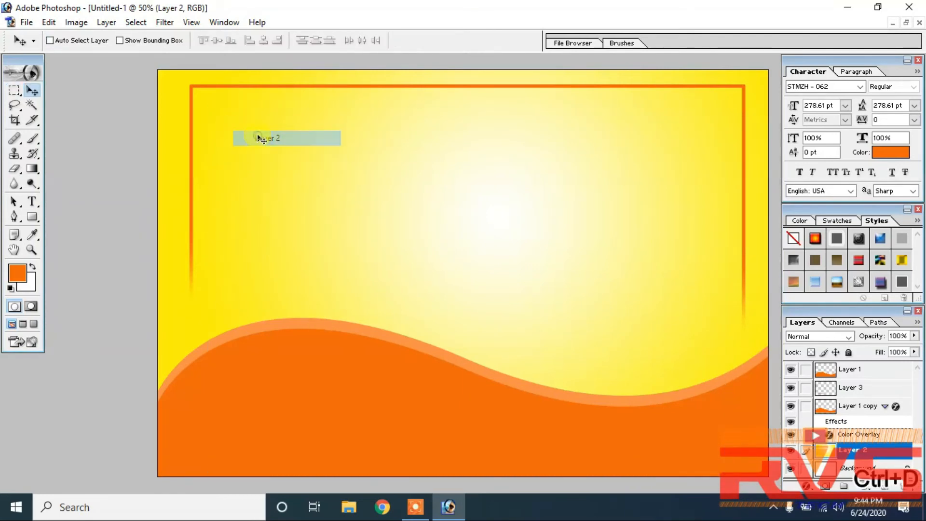
key("ctrl+t")
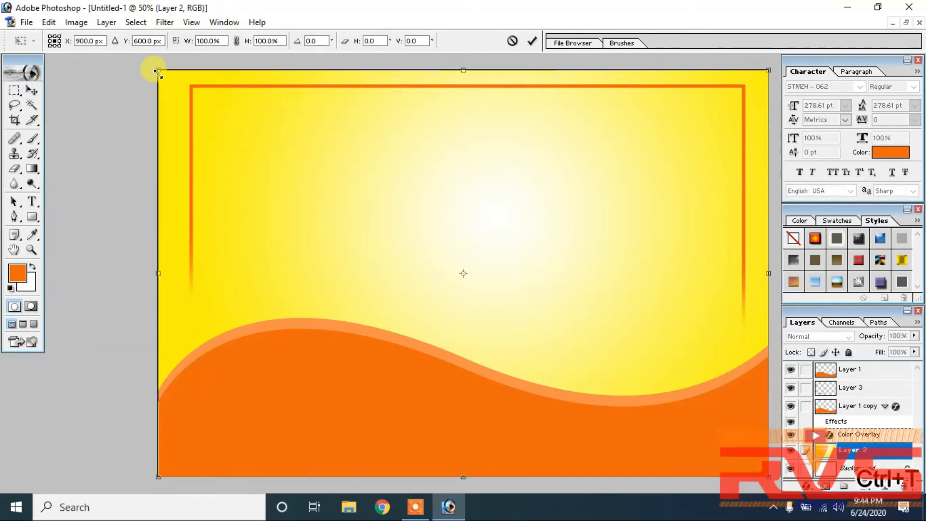
left_click_drag(159, 175, 202, 194)
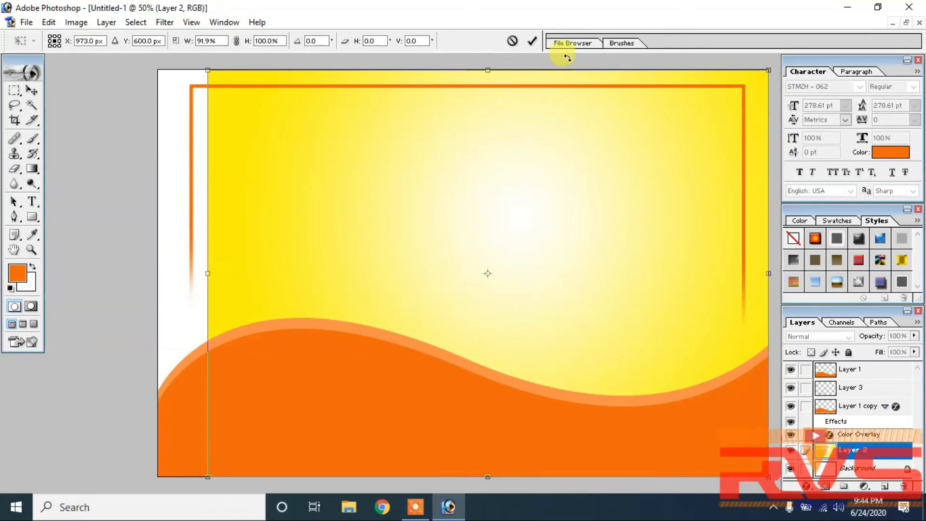
left_click_drag(487, 70, 479, 100)
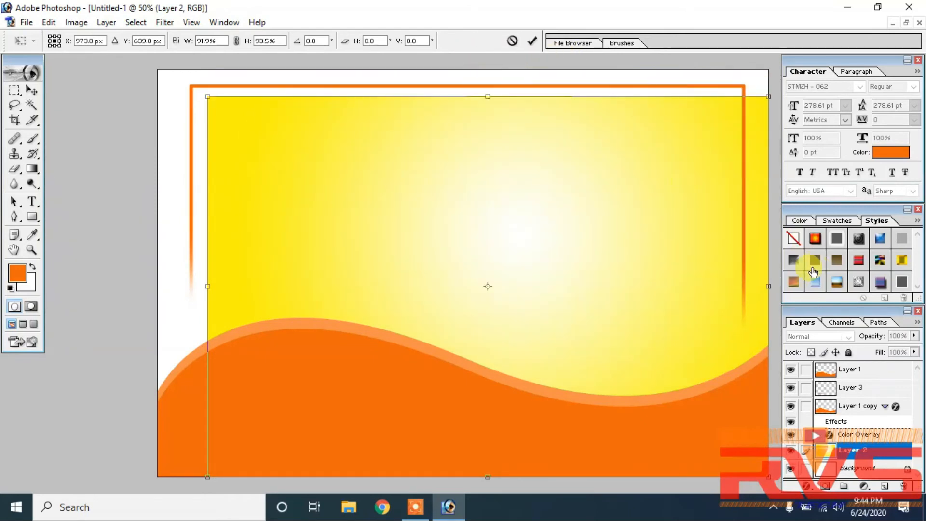
left_click_drag(767, 286, 725, 284)
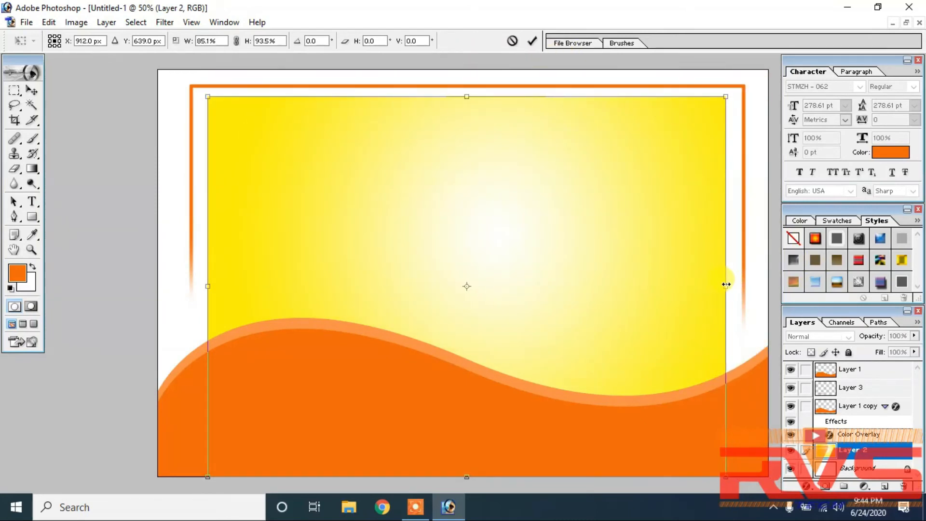
left_click_drag(467, 98, 466, 104)
double_click(466, 103)
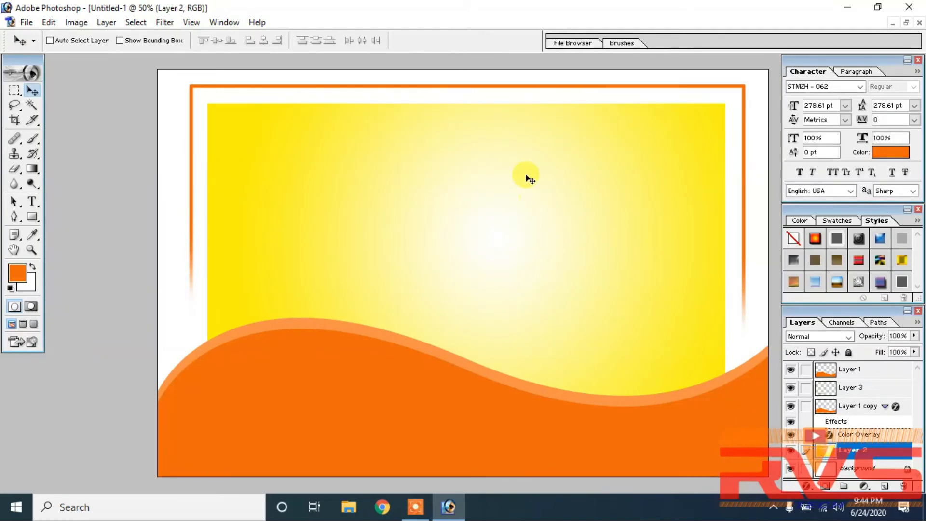
Add a drop shadow to Layer 2 with a size of 35 px.
key("alt+l")
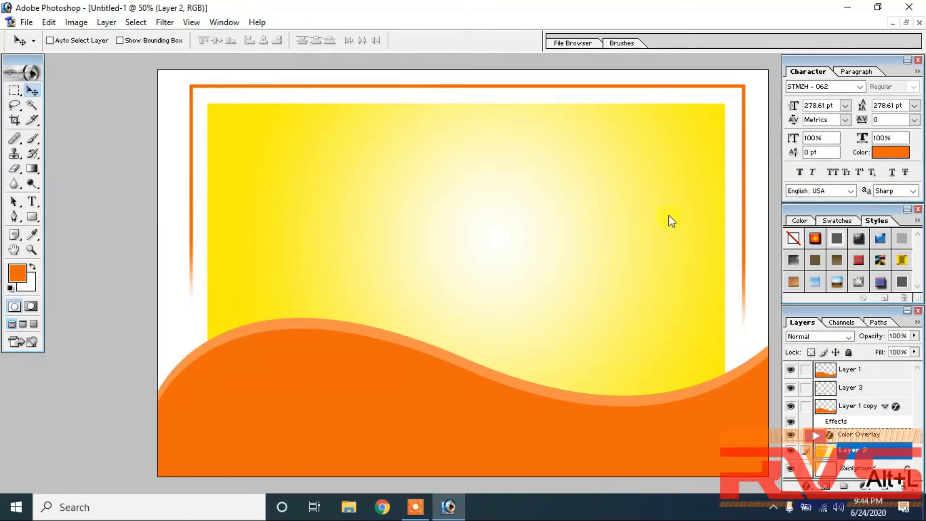
key("h")
key("Return")
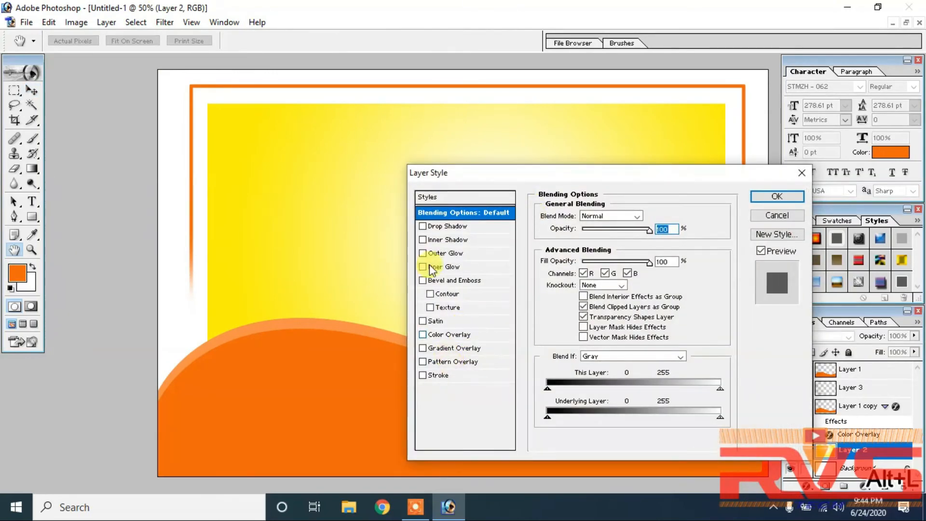
left_click(448, 226)
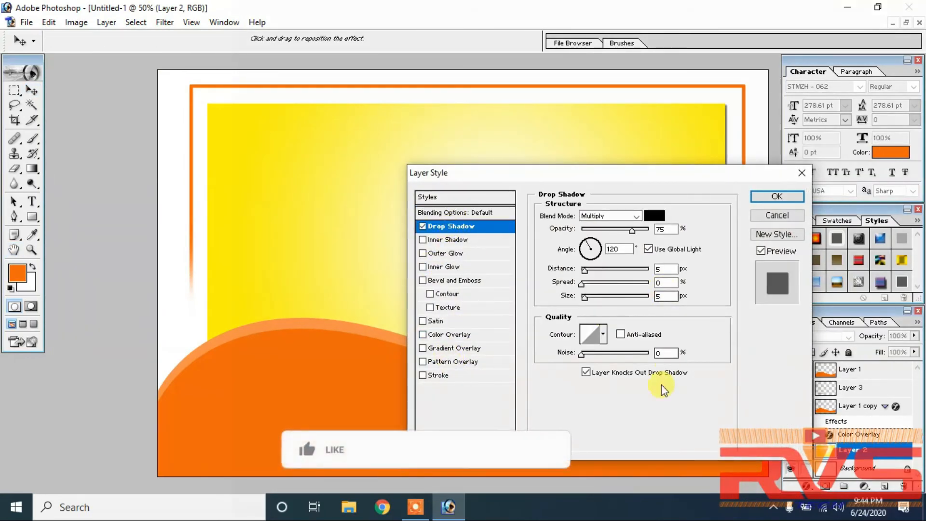
left_click_drag(594, 297, 594, 298)
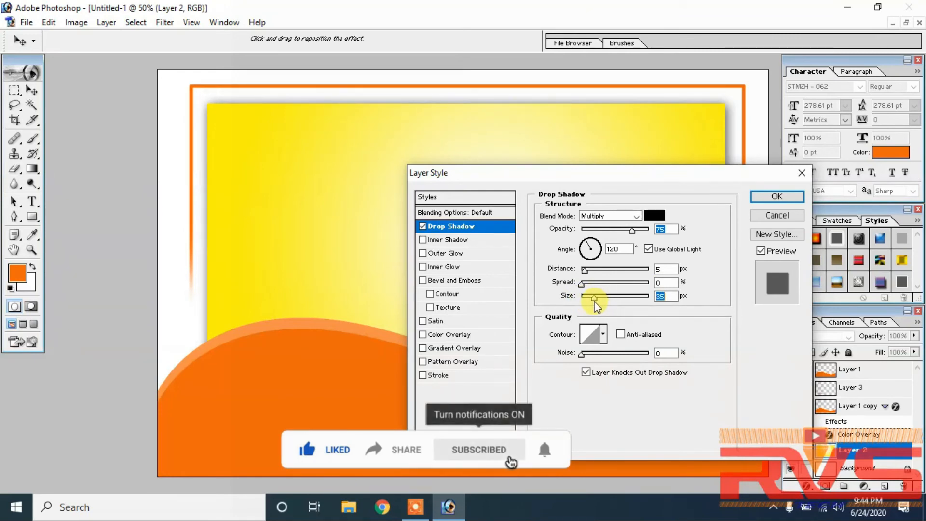
left_click(776, 196)
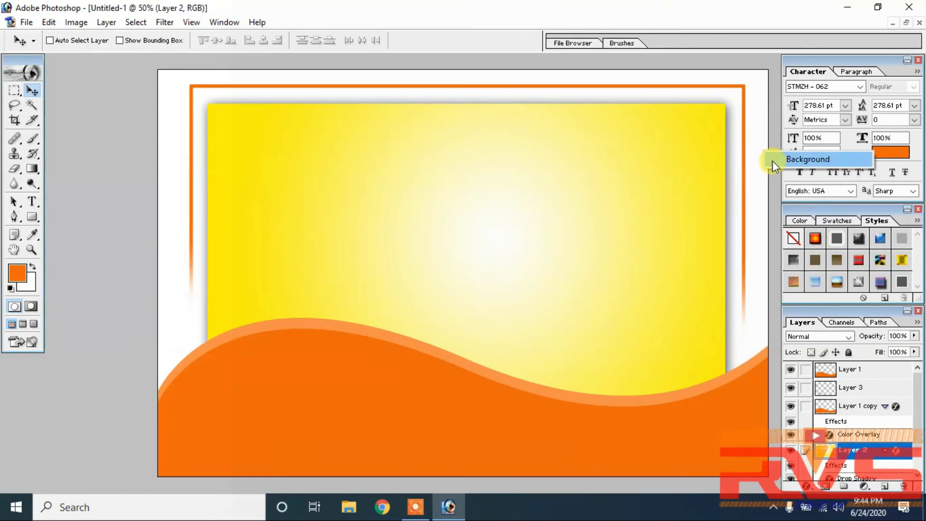
Create a new layer directly above the Background and fill it with a light peach tint of the wave's pale orange.
left_click(771, 159)
key("ctrl+shift+n")
key("Return")
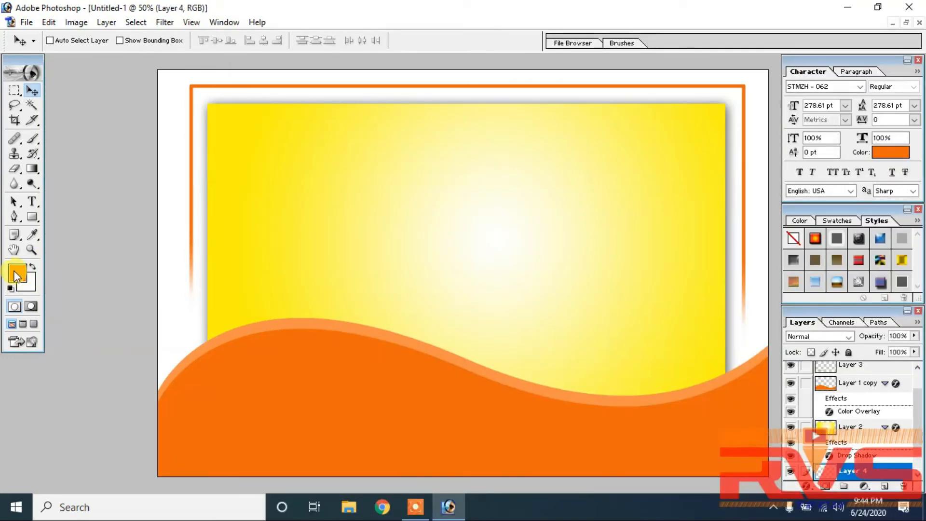
left_click(17, 273)
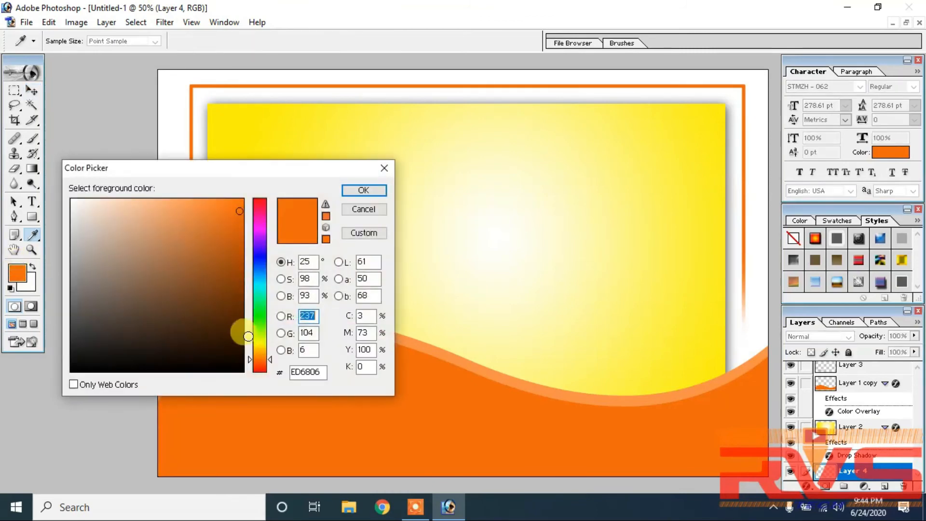
left_click(488, 370)
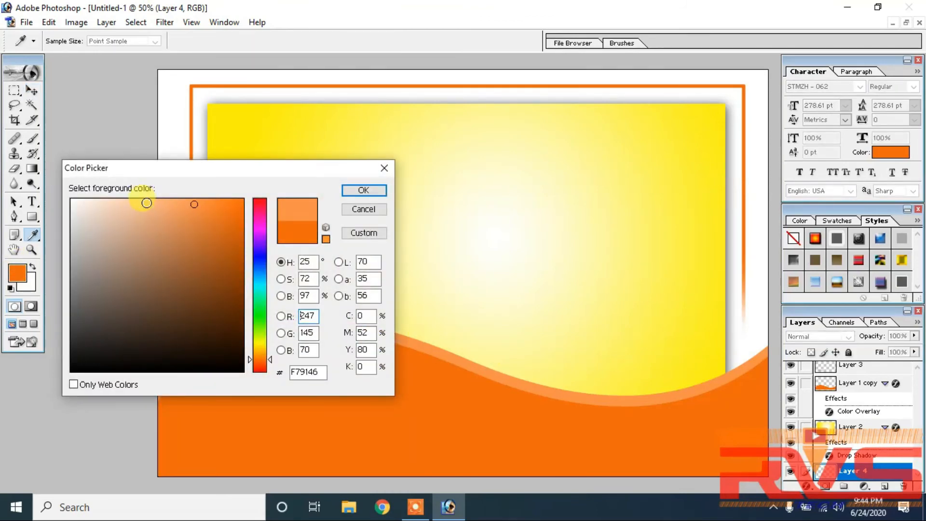
left_click(146, 202)
left_click(348, 192)
key("v")
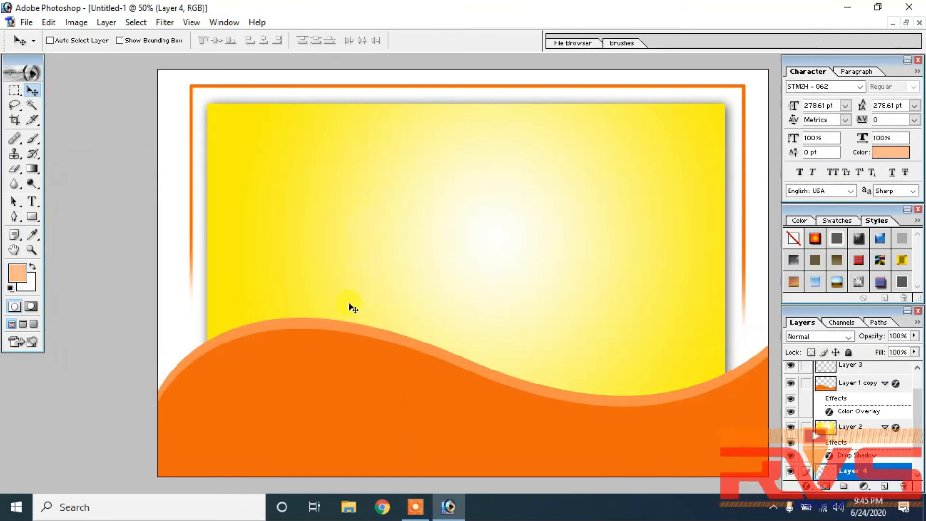
key("alt+BackSpace")
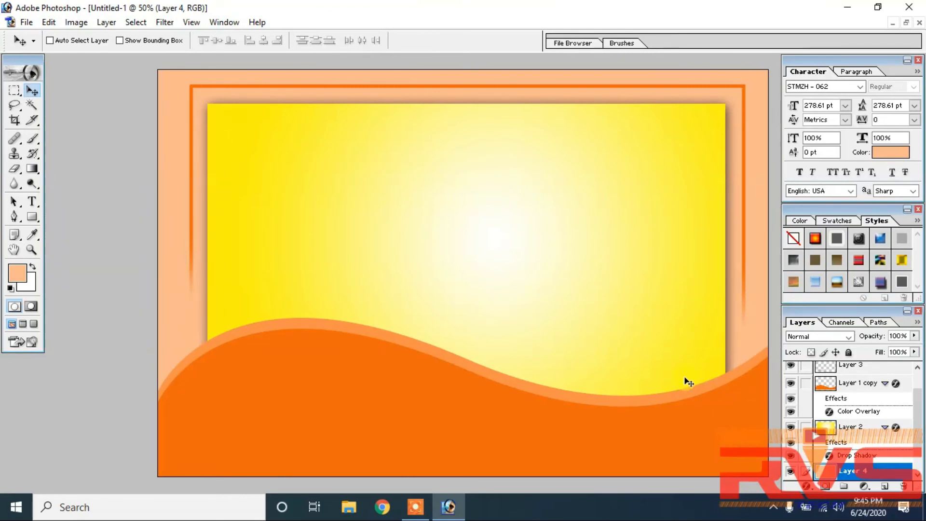
Add the text "RVS Tech", bring its layer above Layer 2 and move it down over the yellow gradient.
left_click(32, 201)
left_click(287, 210)
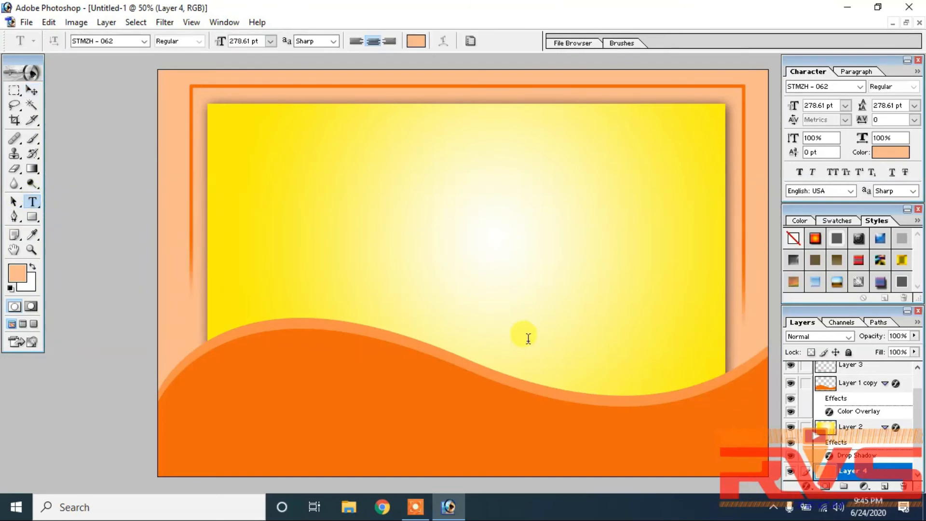
type("Design")
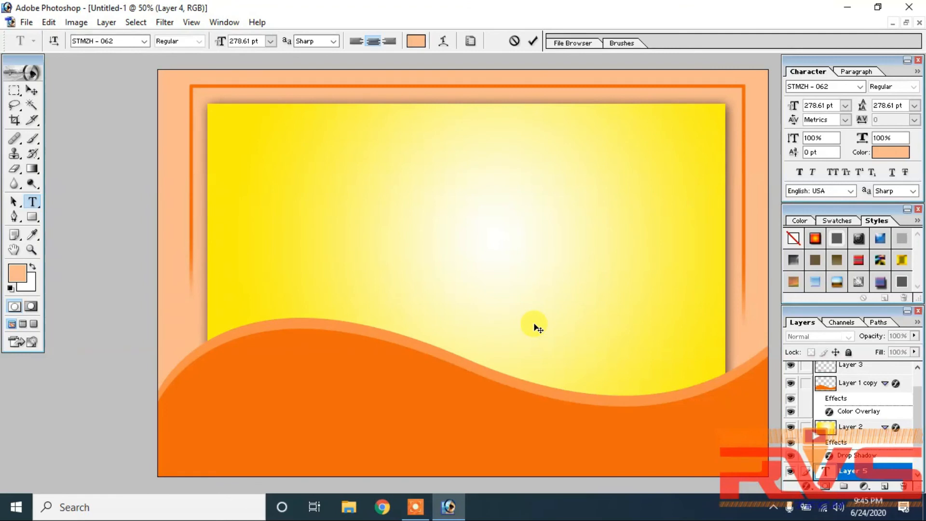
key("ctrl+Return")
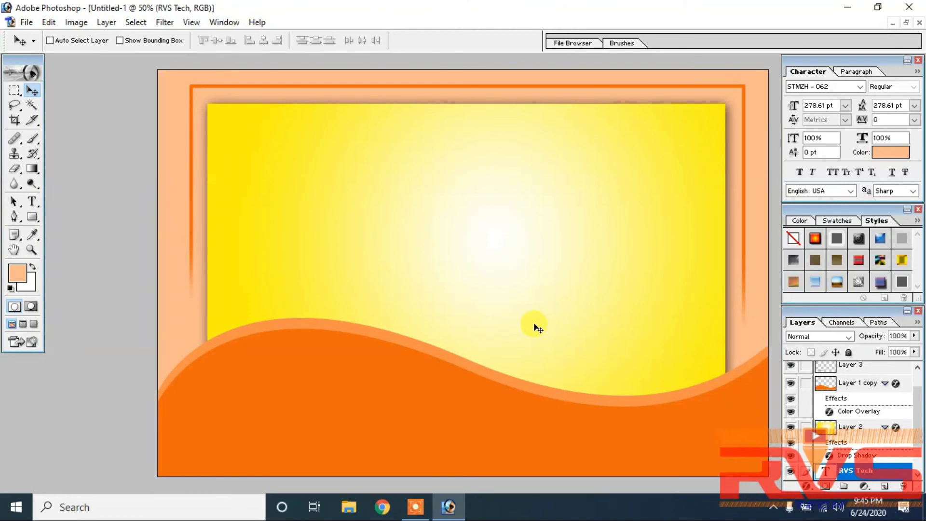
key("ctrl+bracketright")
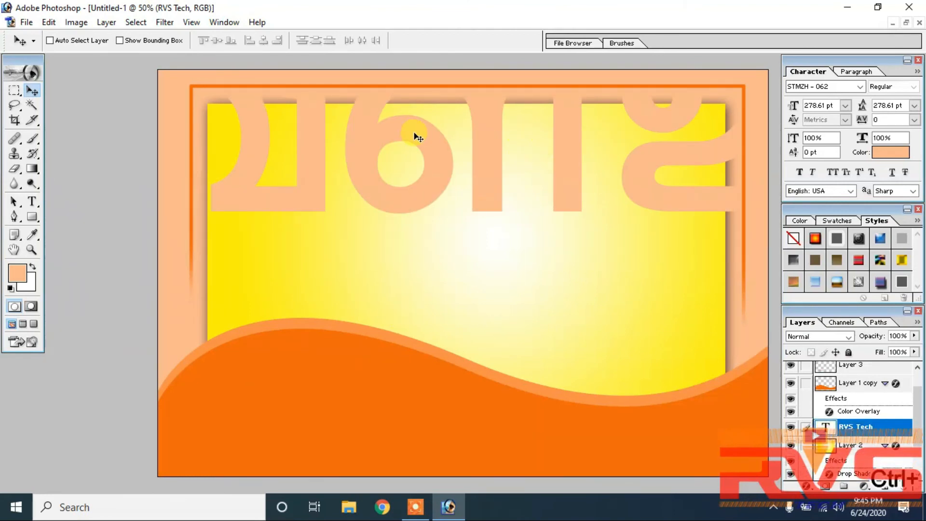
left_click_drag(414, 137, 538, 262)
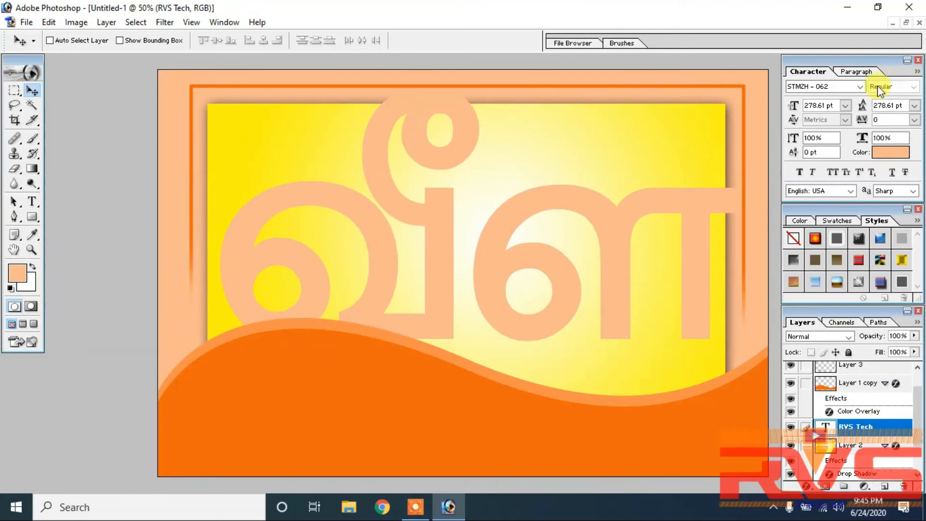
Change the "RVS Tech" text's font to ARIZON.
left_click(837, 85)
type("ARIZON")
key("Return")
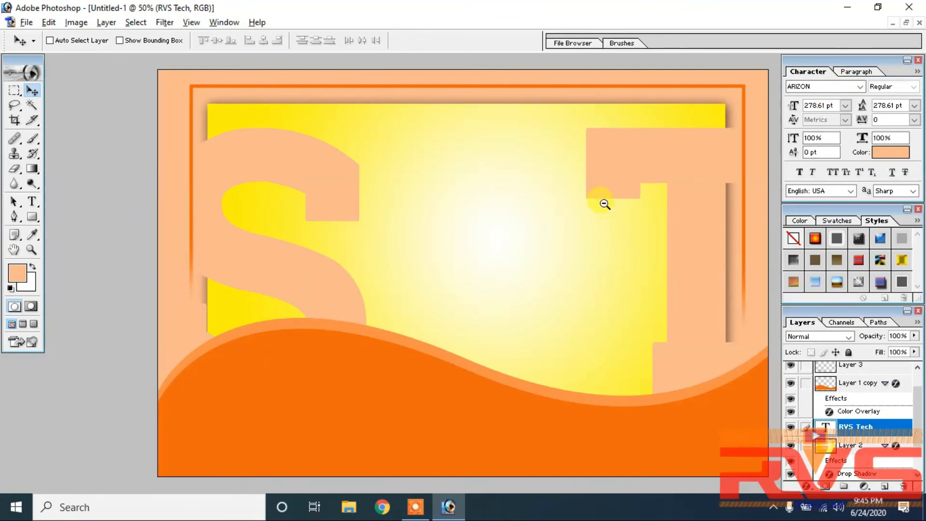
Scale the "RVS Tech" text down to fit inside the yellow rectangle and centre it in the area above the wave.
left_click(459, 203, "alt")
left_click(453, 243, "alt")
key("ctrl+t")
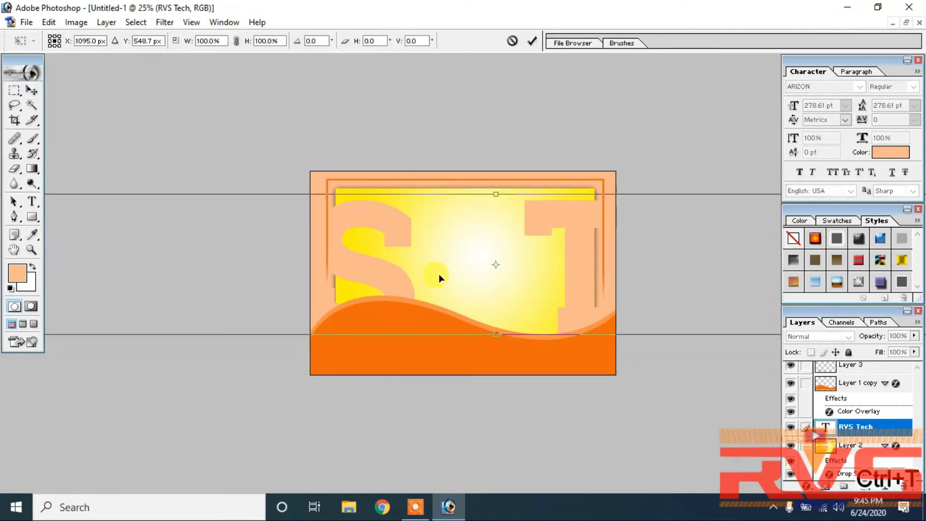
left_click(420, 259, "alt")
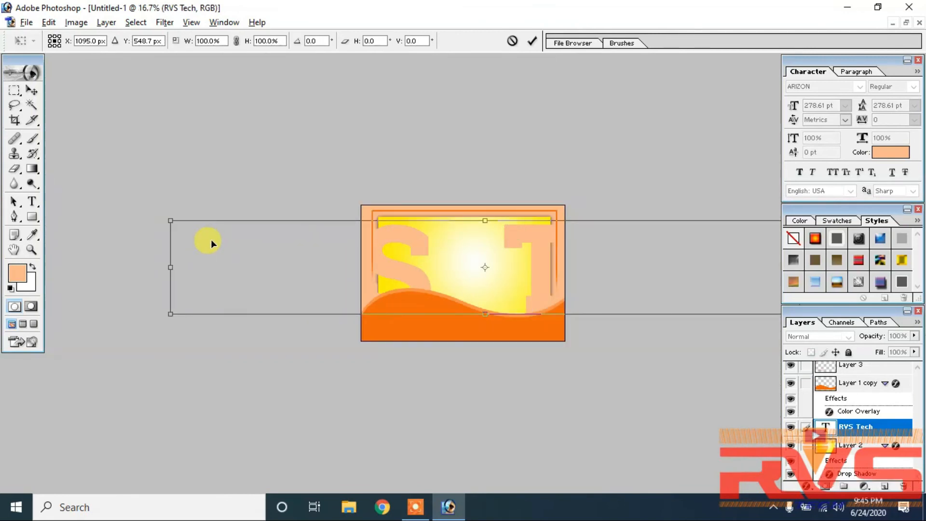
left_click_drag(171, 220, 412, 228)
key("Return")
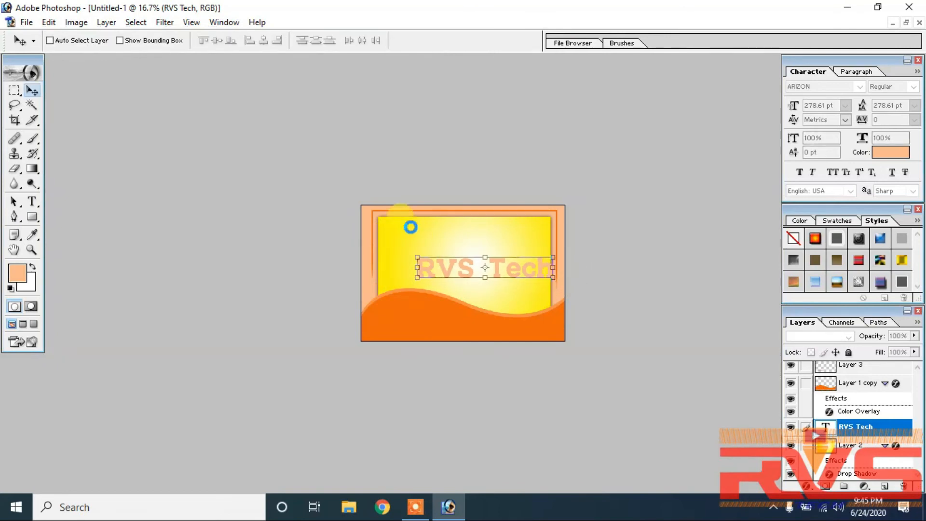
key("ctrl+0")
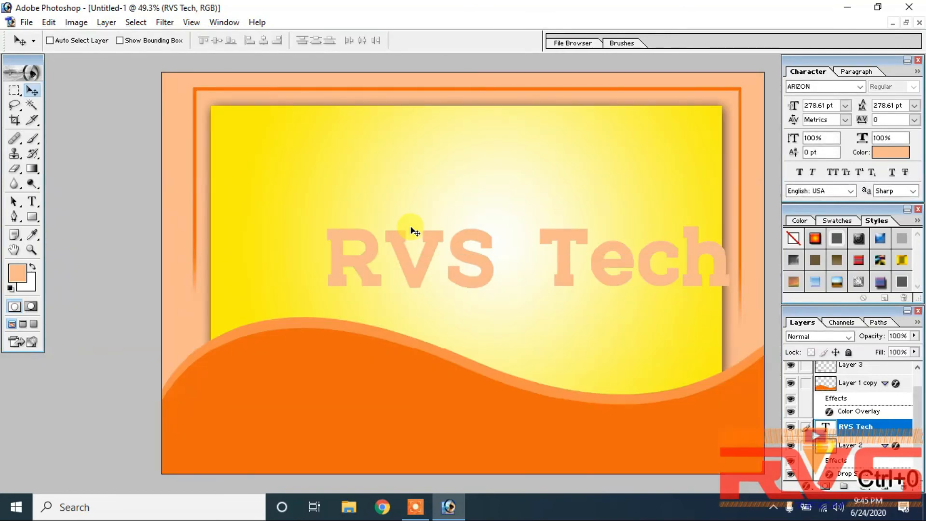
left_click_drag(494, 221, 491, 198)
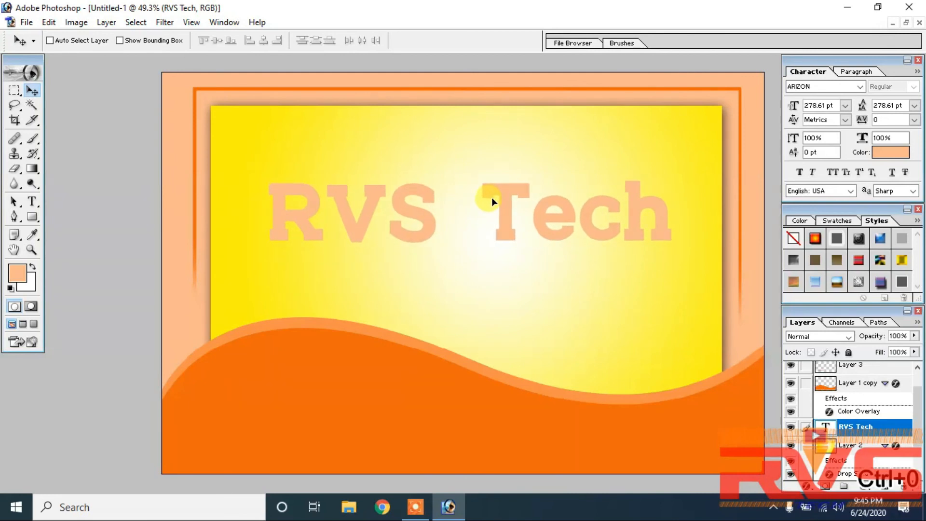